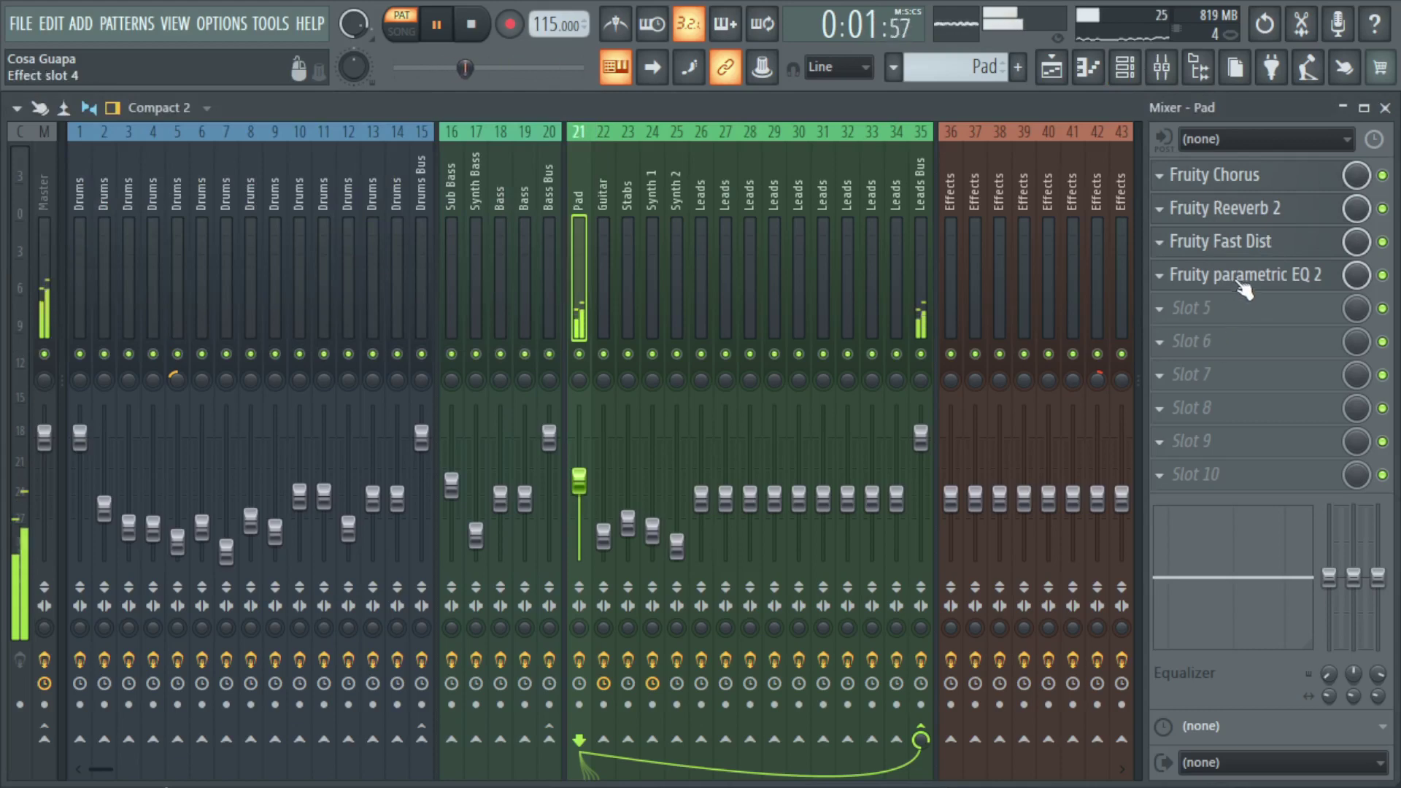
Step: Open the Fruity parametric EQ 2 on the Pad mixer track to inspect its settings
click(1243, 285)
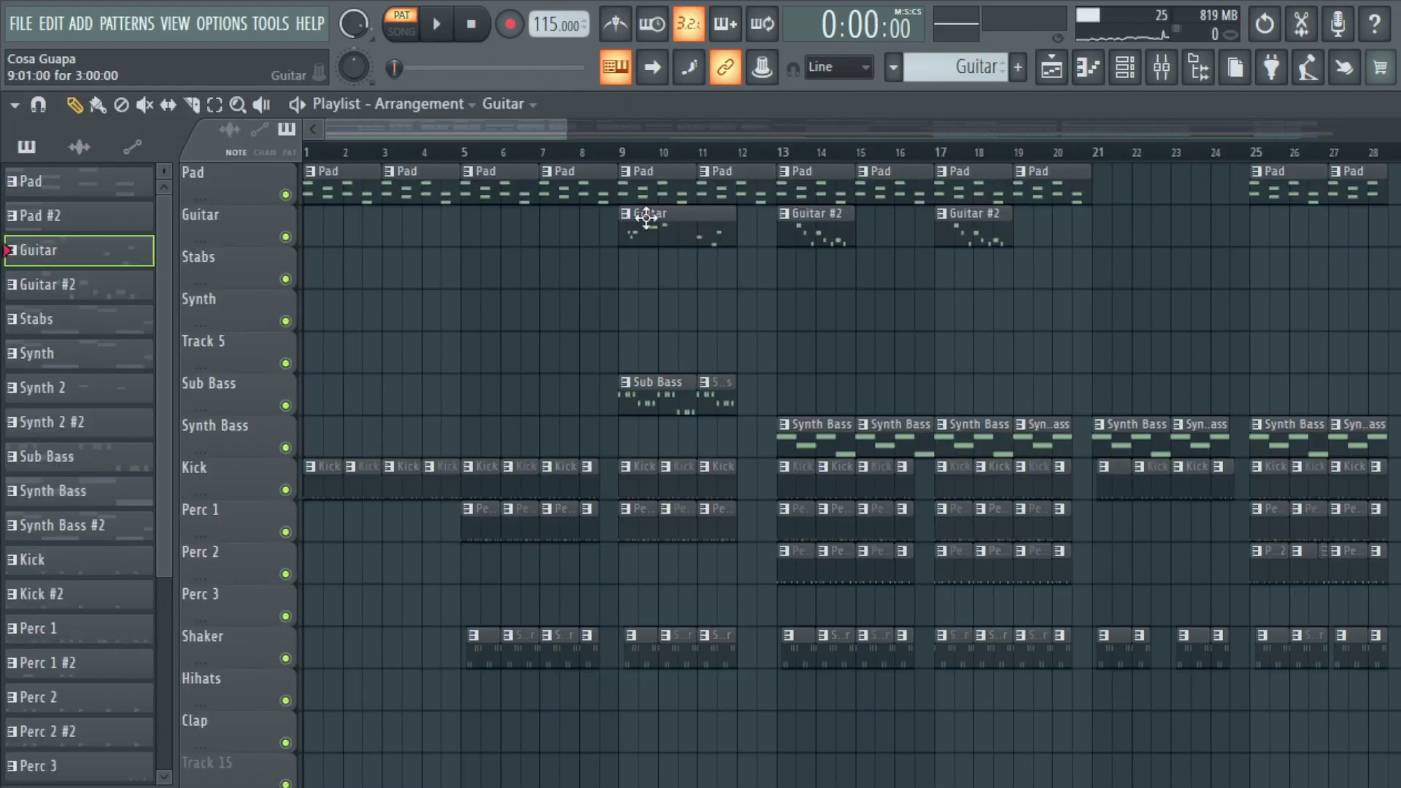
Step: Show the Guitar pattern's notes in the piano roll and open its Ace Nylon Lite instrument
double_click(645, 217)
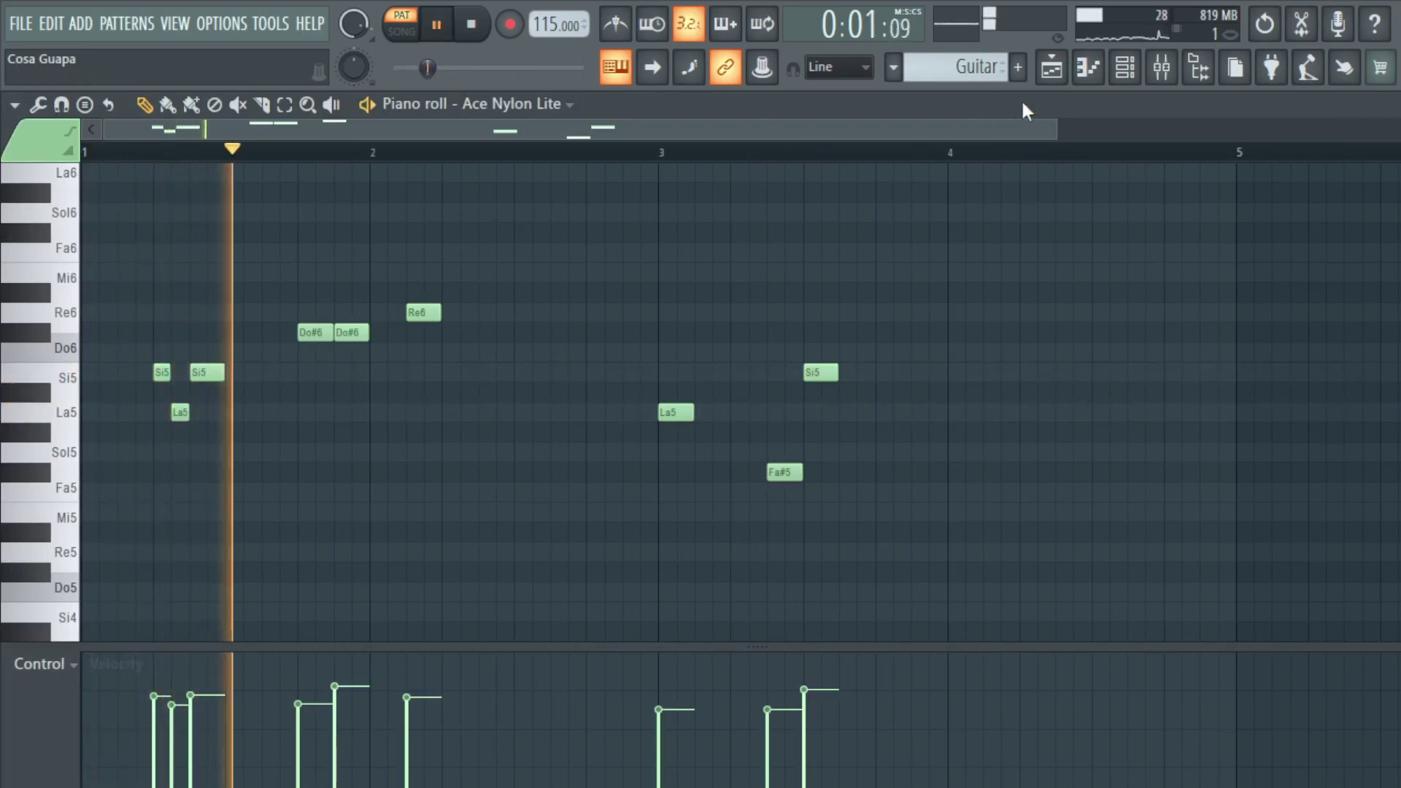
click(1125, 73)
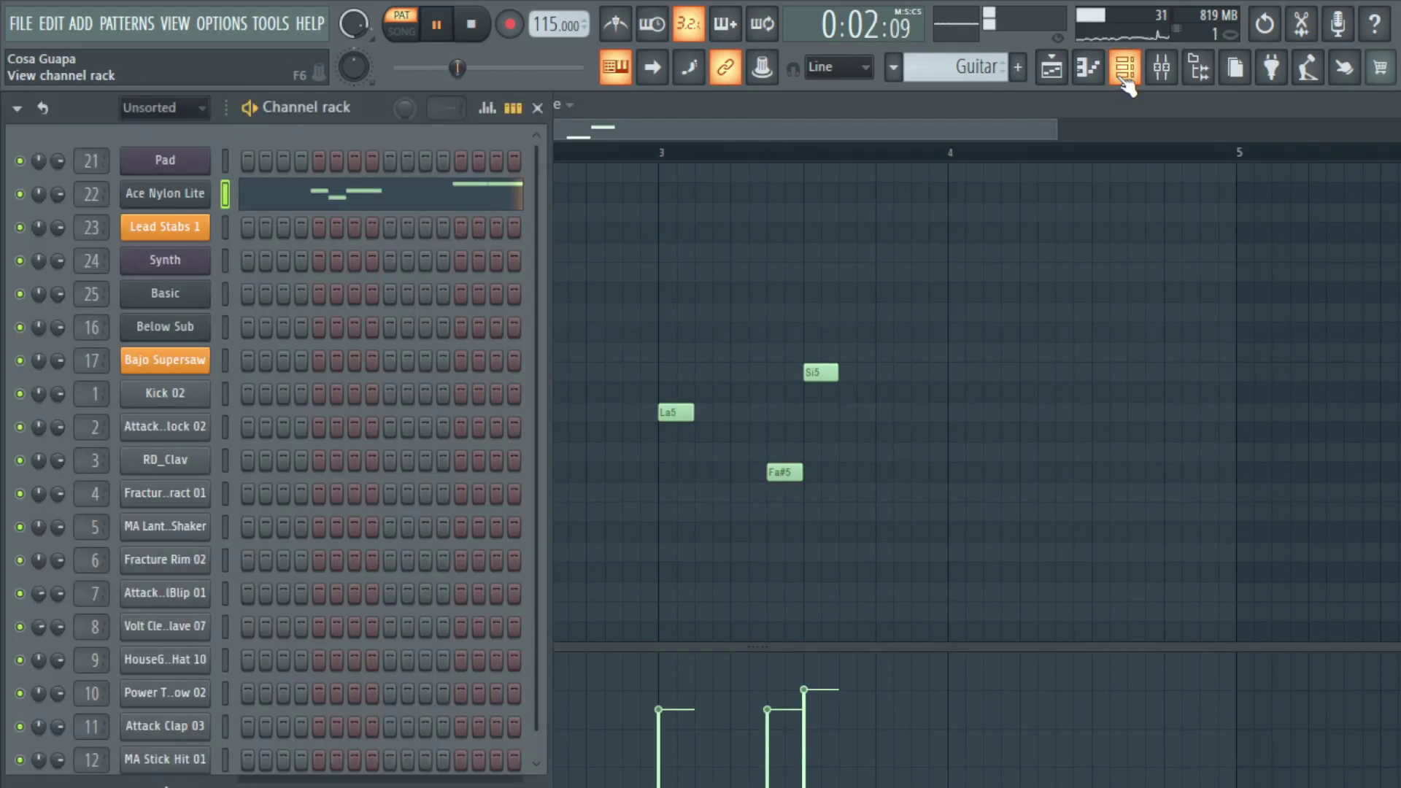
click(209, 194)
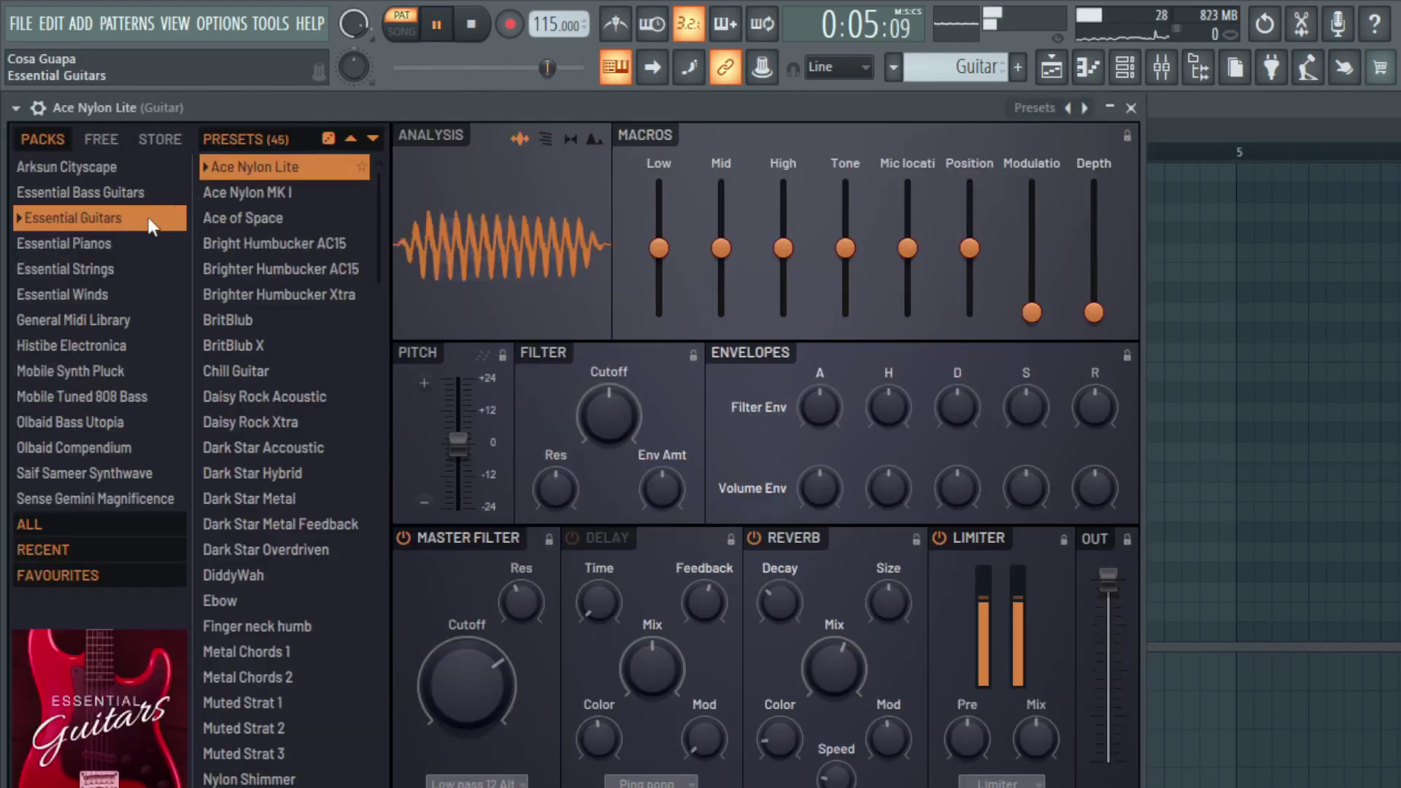
Step: Inspect the Fruity parametric EQ 2 and Fruity Reeverb 2 effects on the Guitar mixer track
click(1164, 73)
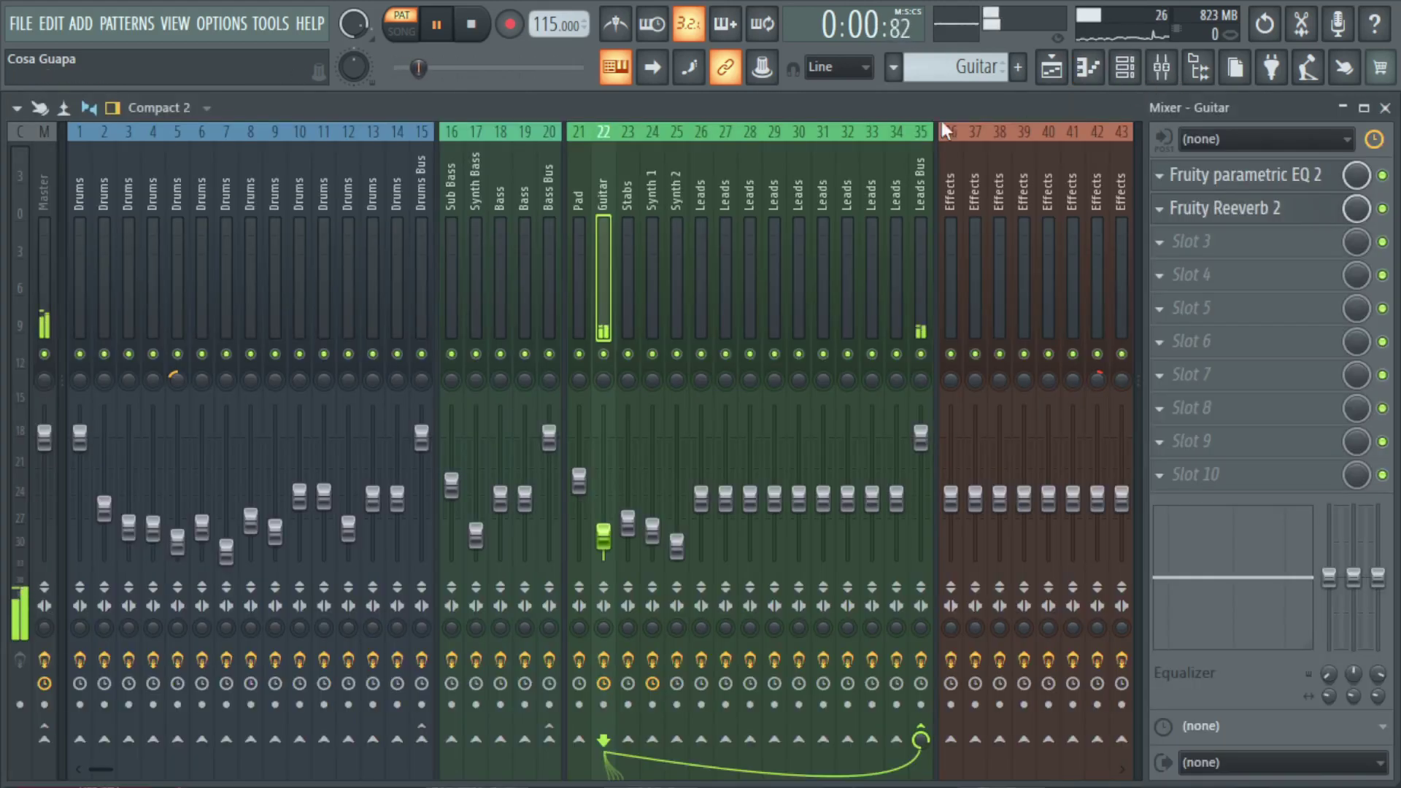
click(1241, 183)
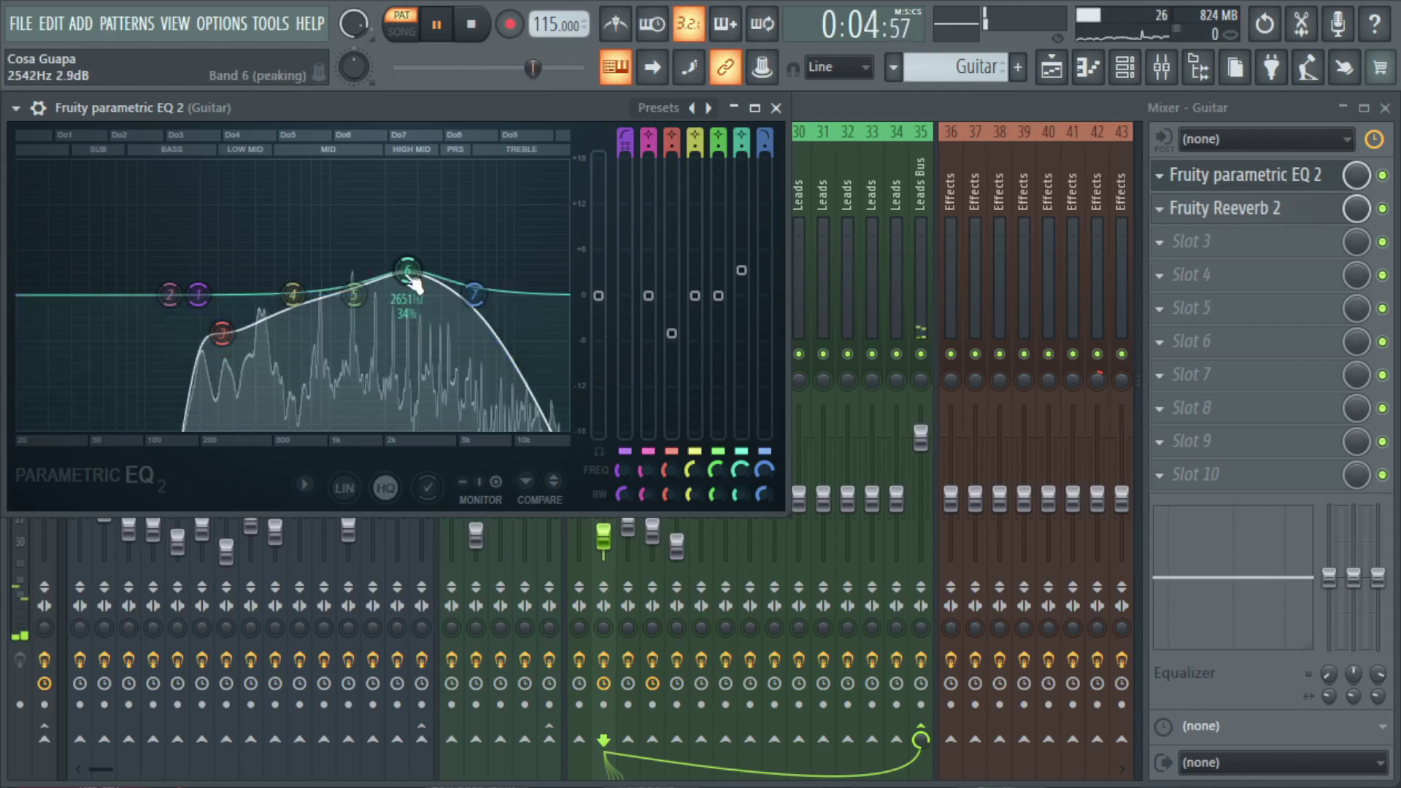
click(1234, 179)
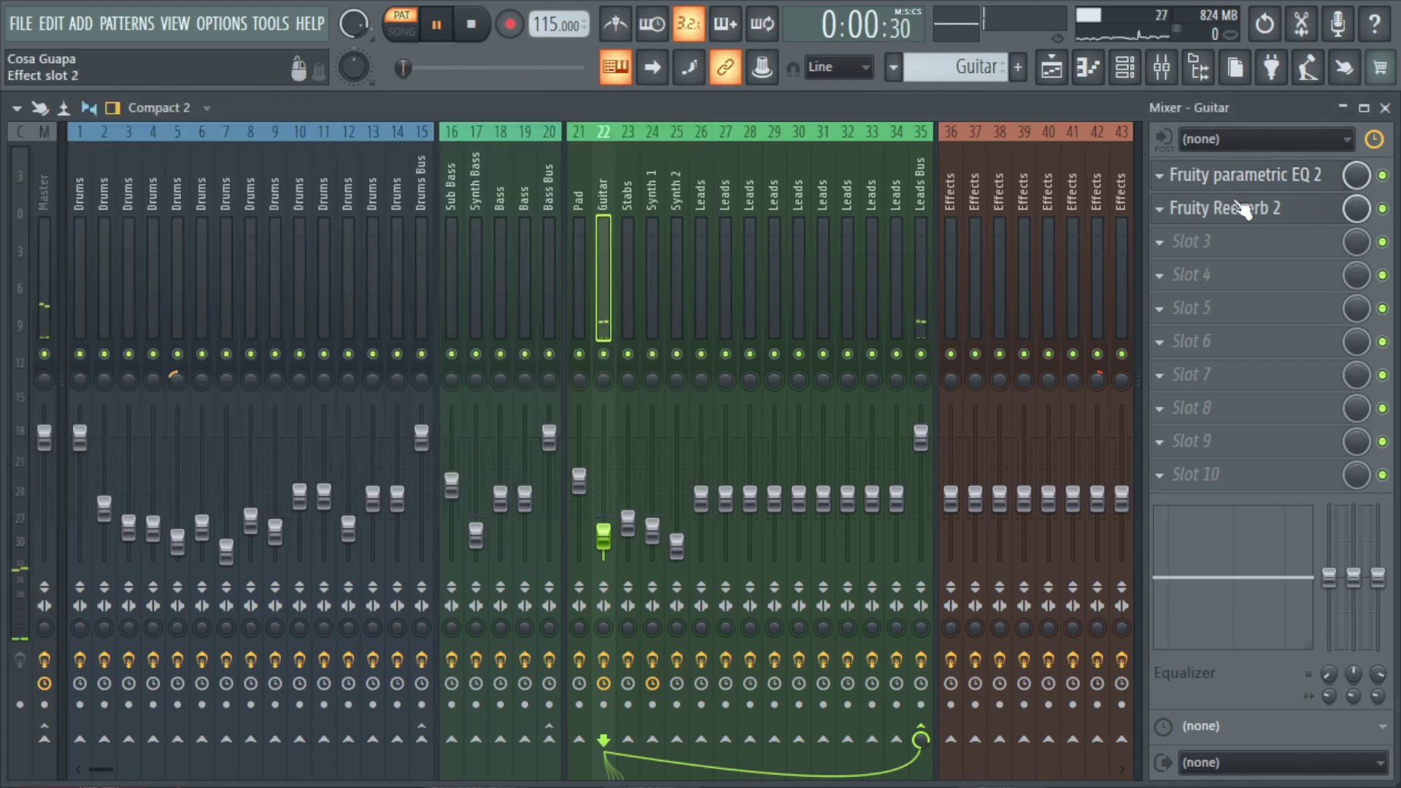
click(1240, 208)
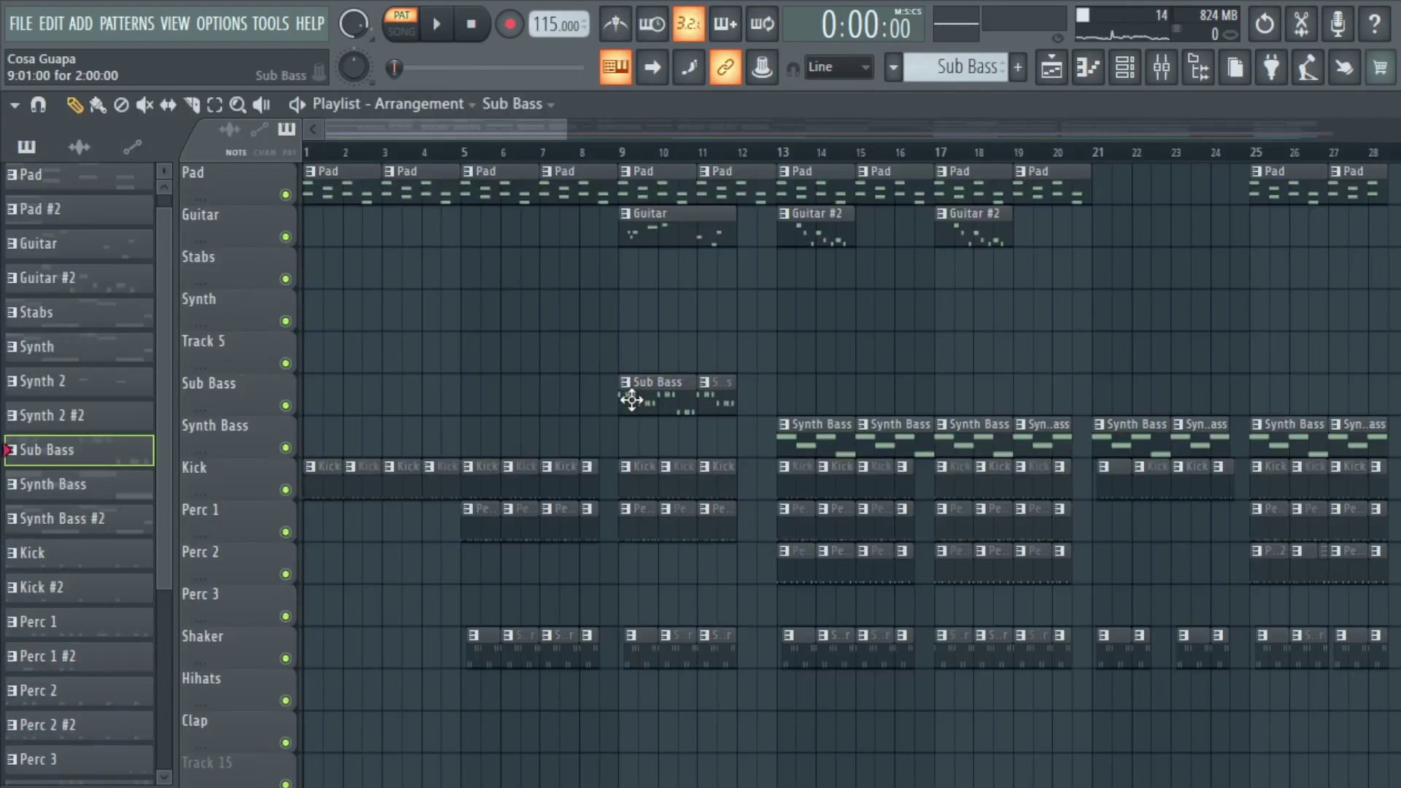
Step: Play the Sub Bass pattern in the piano roll and inspect its Below Sub synth and mixer track
double_click(632, 400)
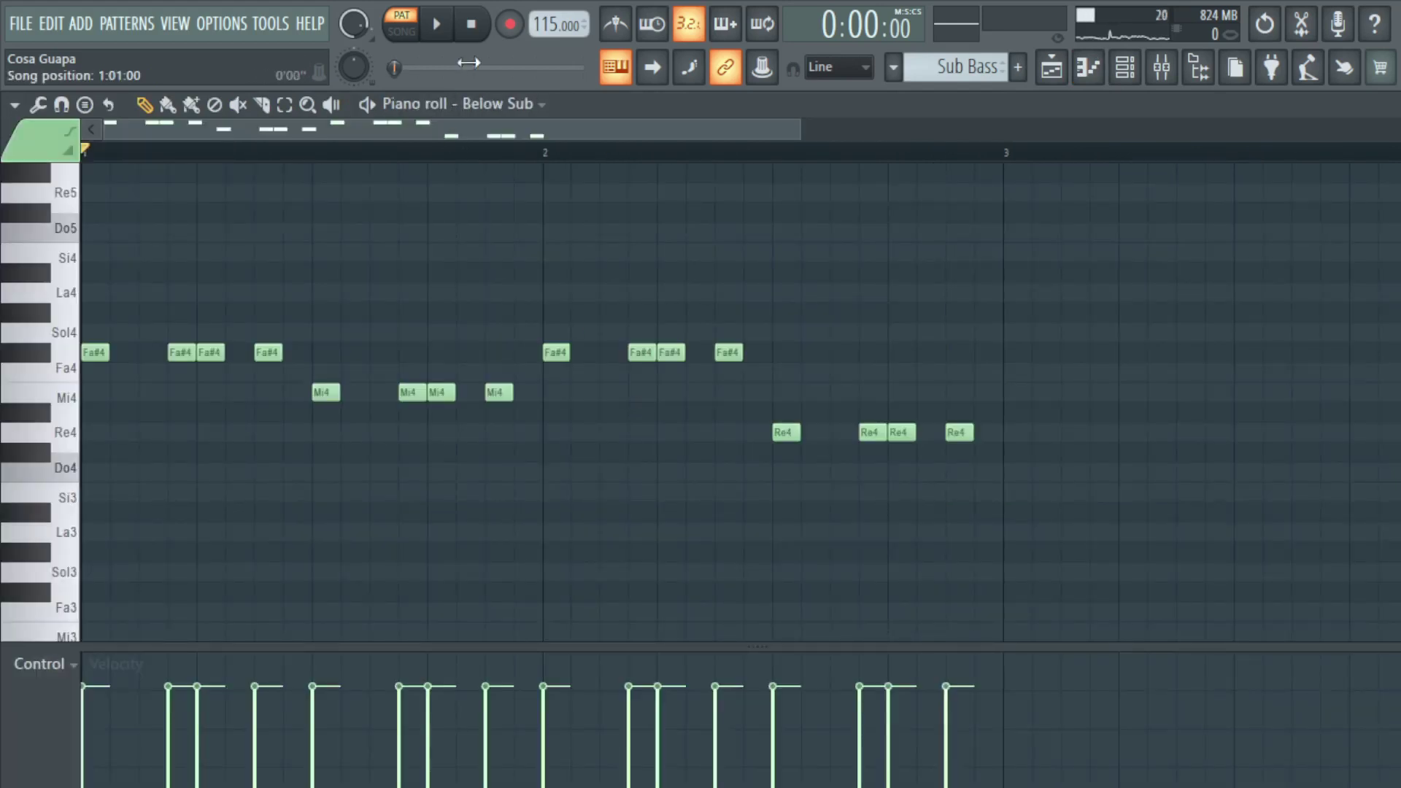
key(space)
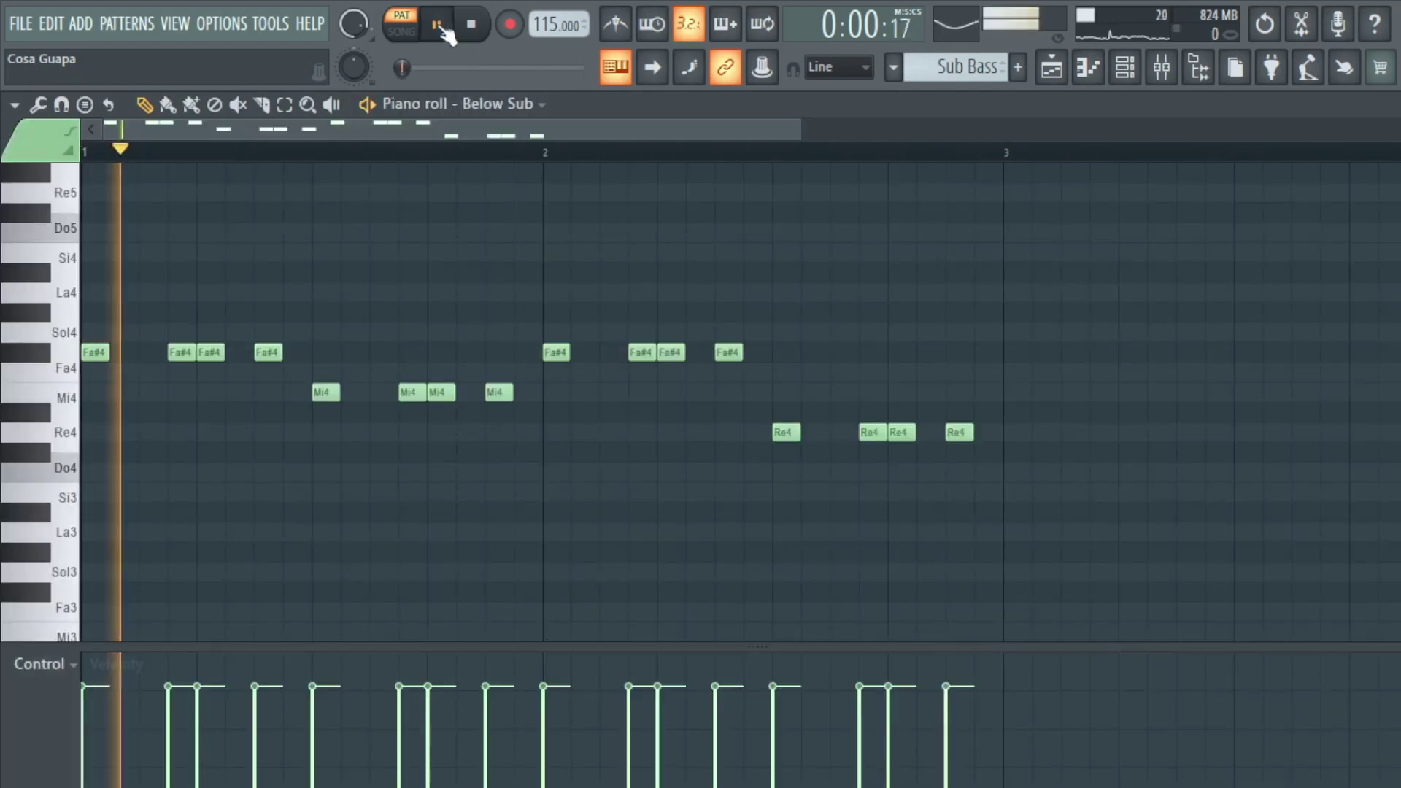
click(1119, 74)
click(162, 322)
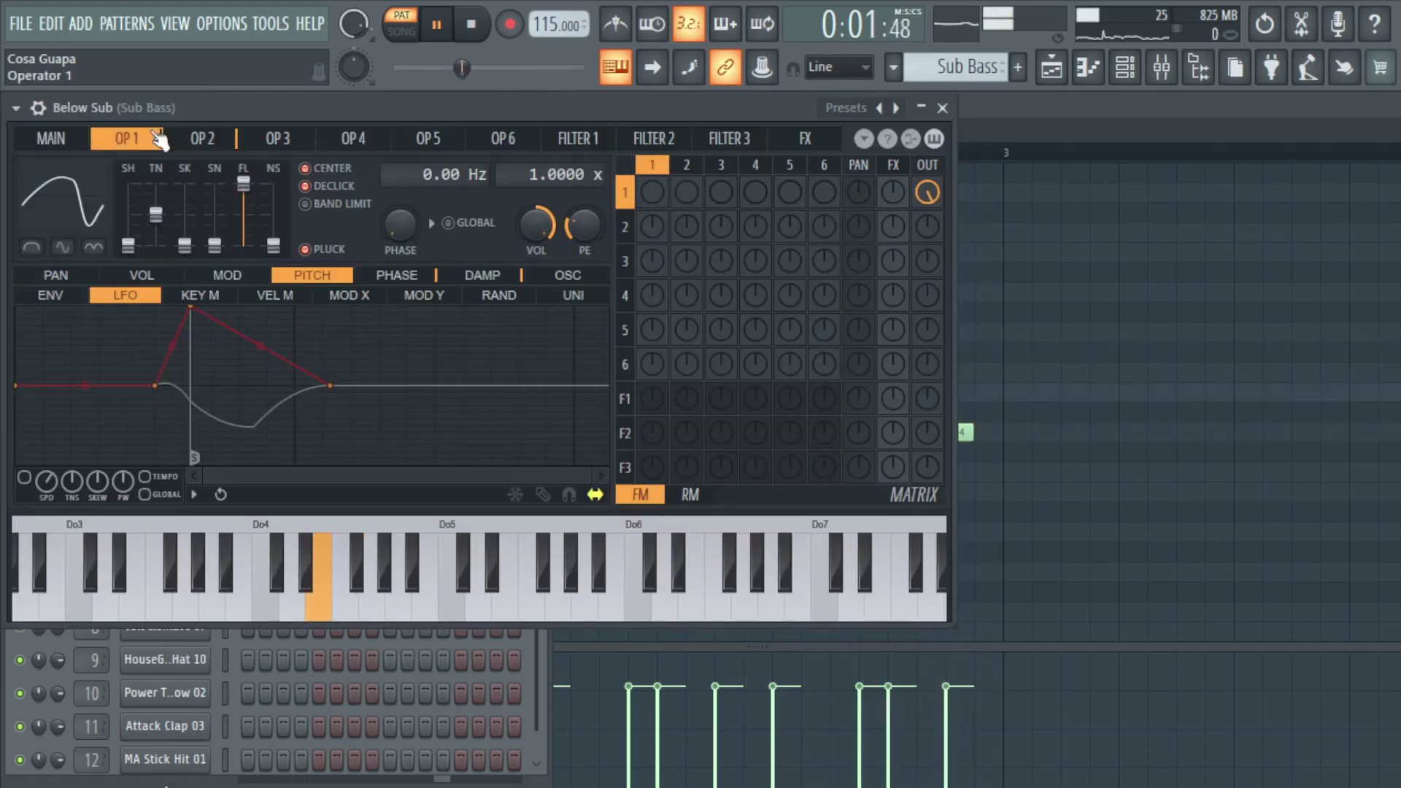
click(1161, 62)
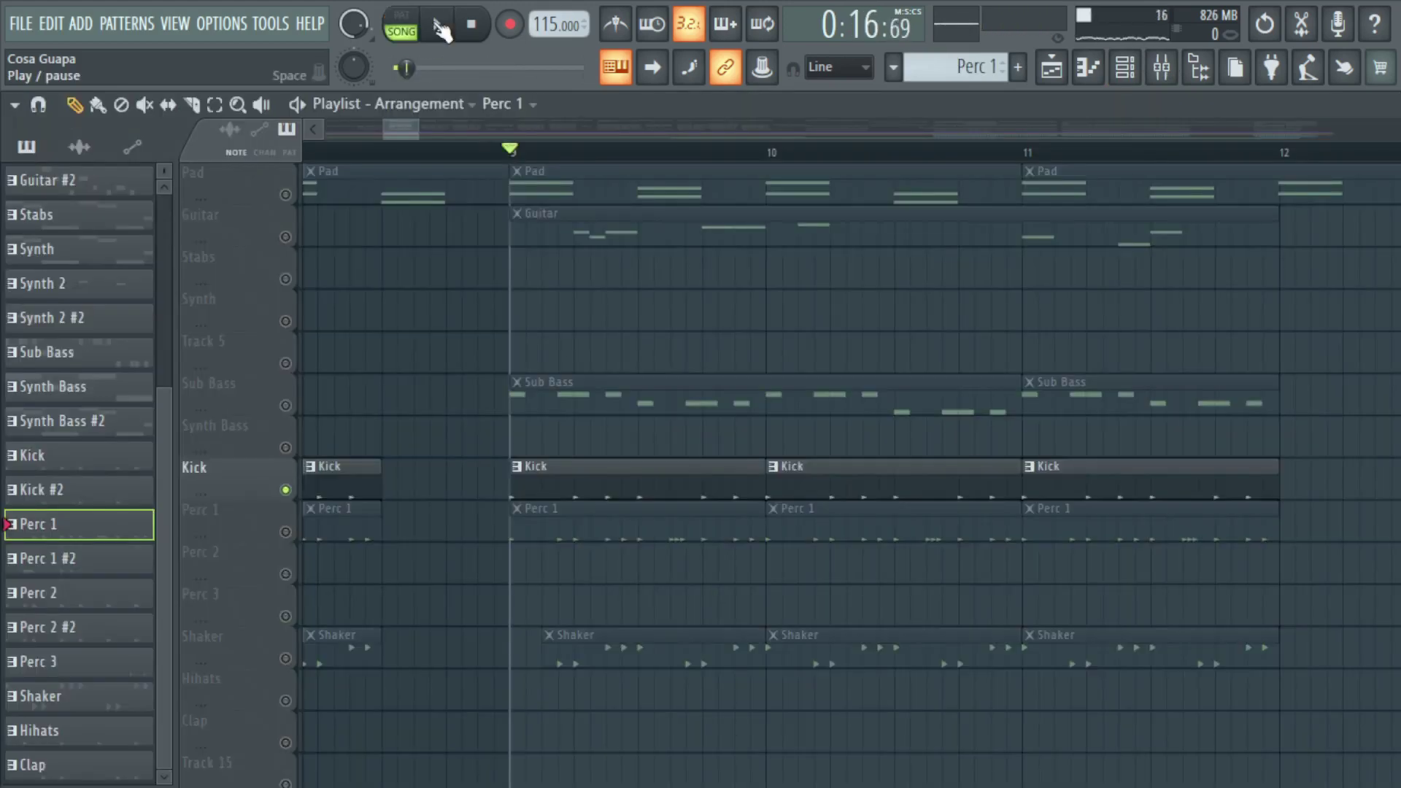
Step: Listen to the soloed Kick and Perc 1 tracks from bar 9 of the playlist
click(440, 27)
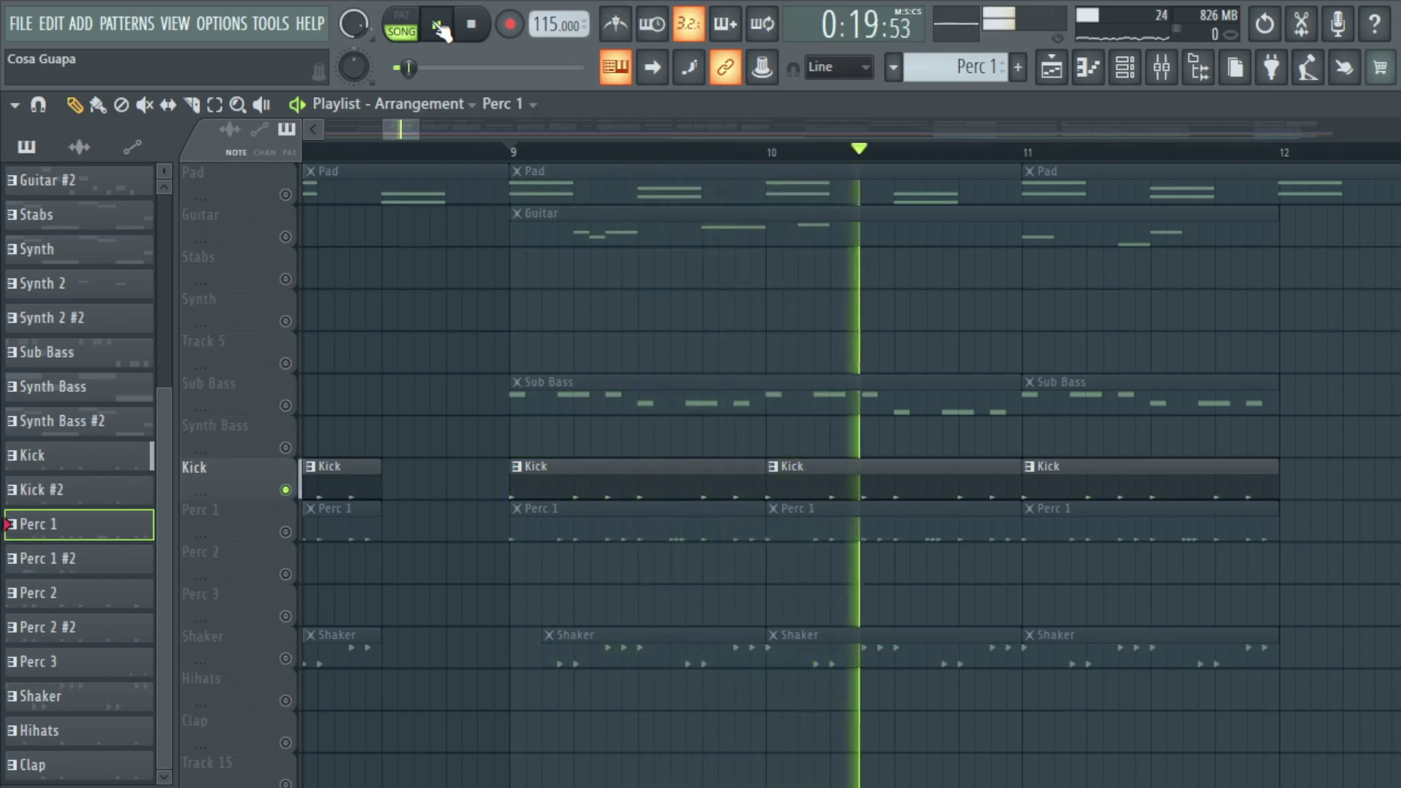
click(440, 27)
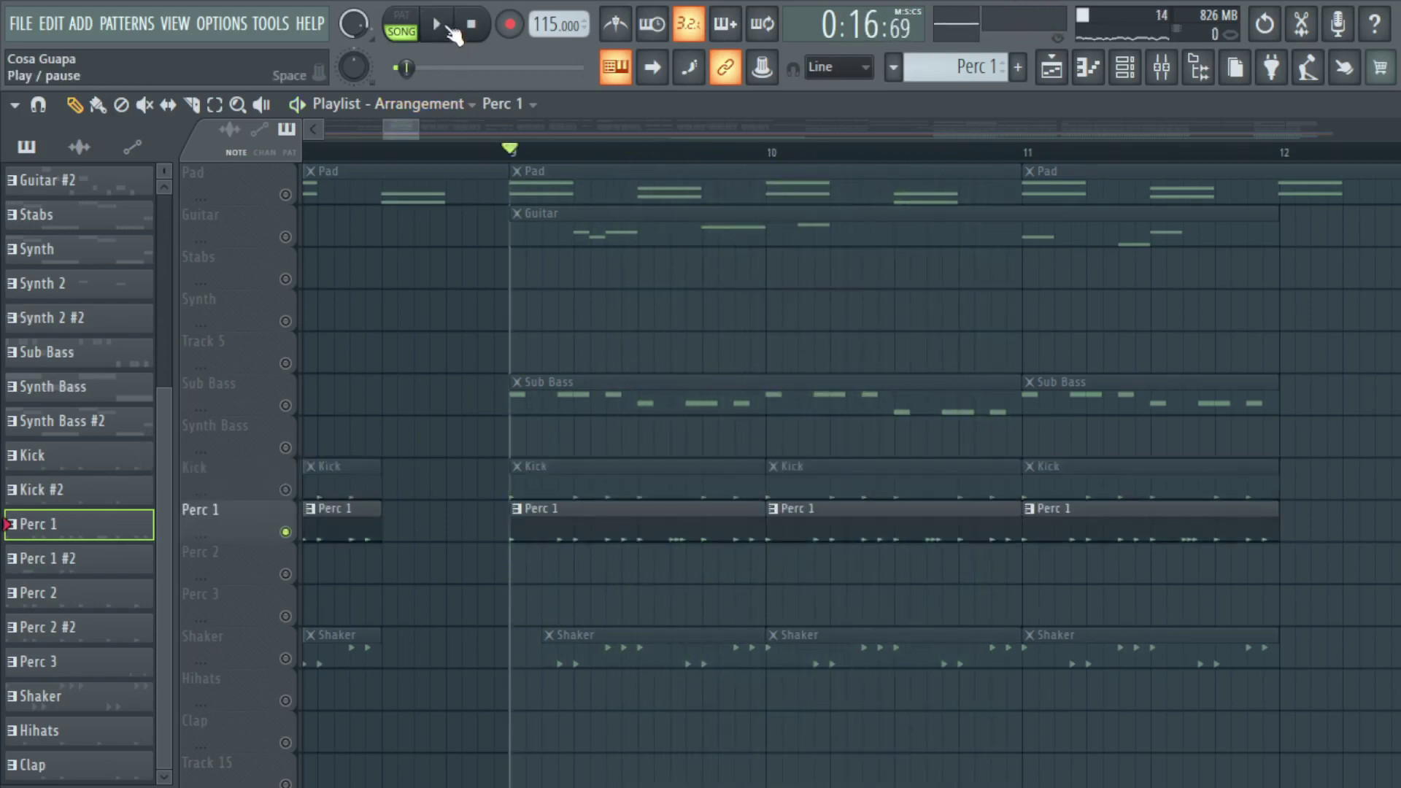
click(451, 29)
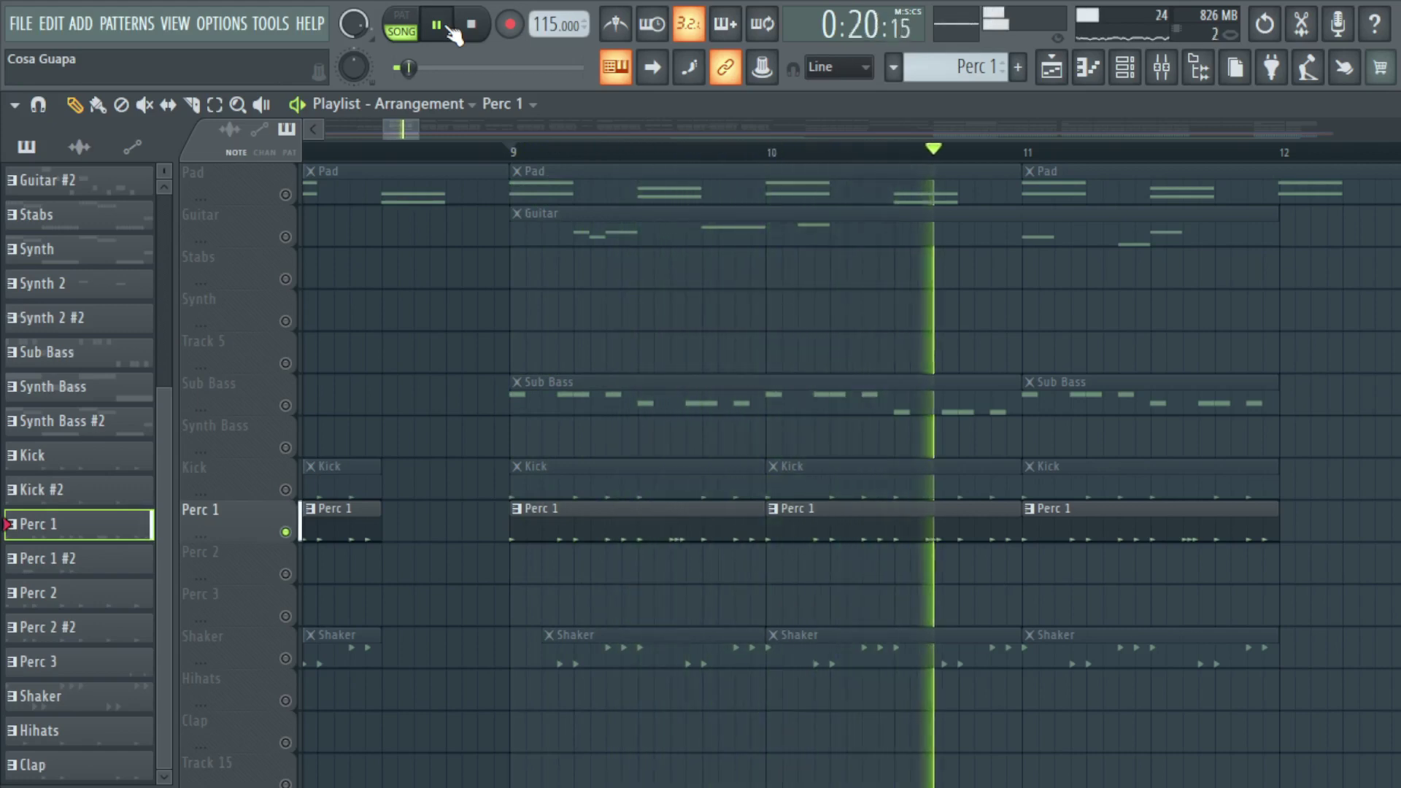
click(442, 27)
click(442, 28)
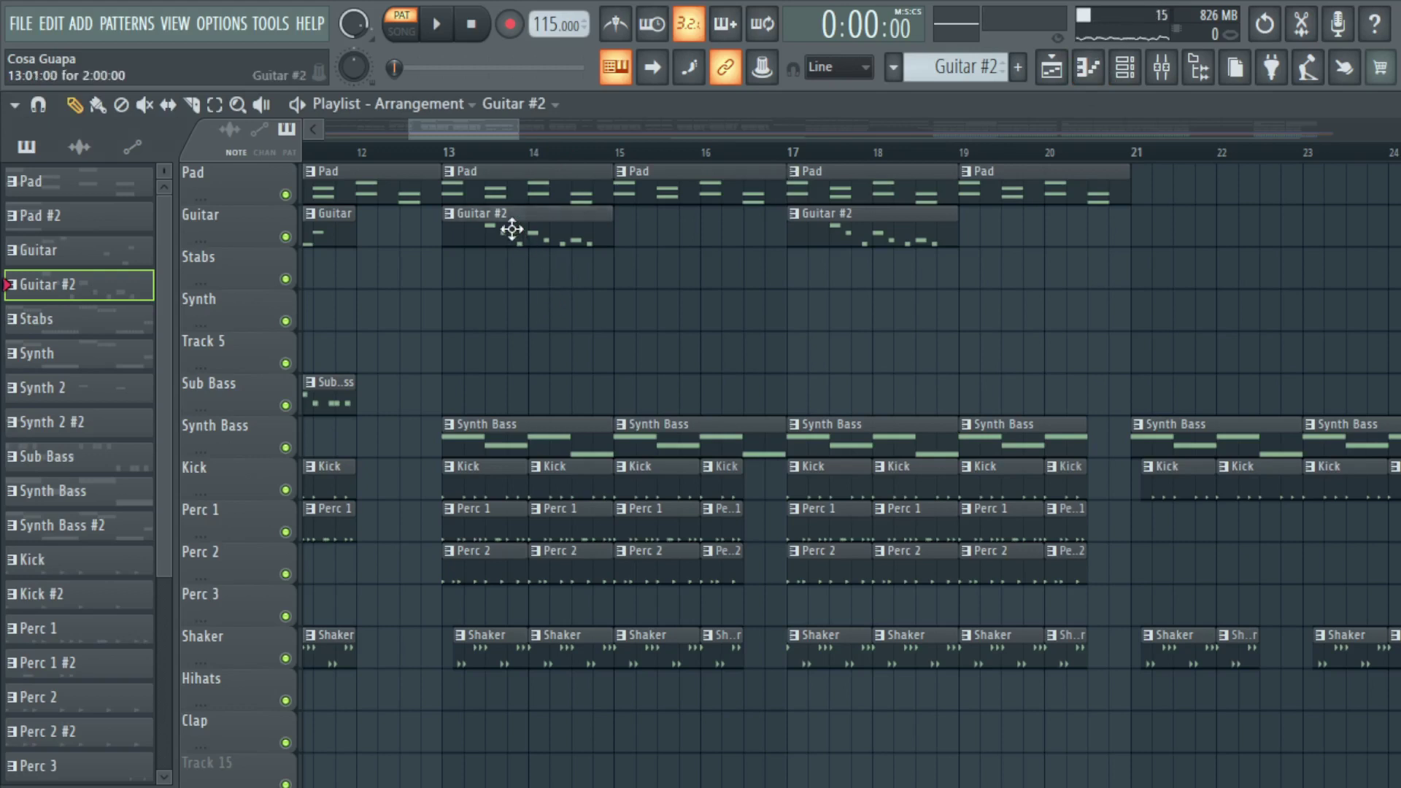
Step: Open the Guitar #2 pattern at bar 13 in the piano roll and play it
double_click(512, 229)
click(443, 31)
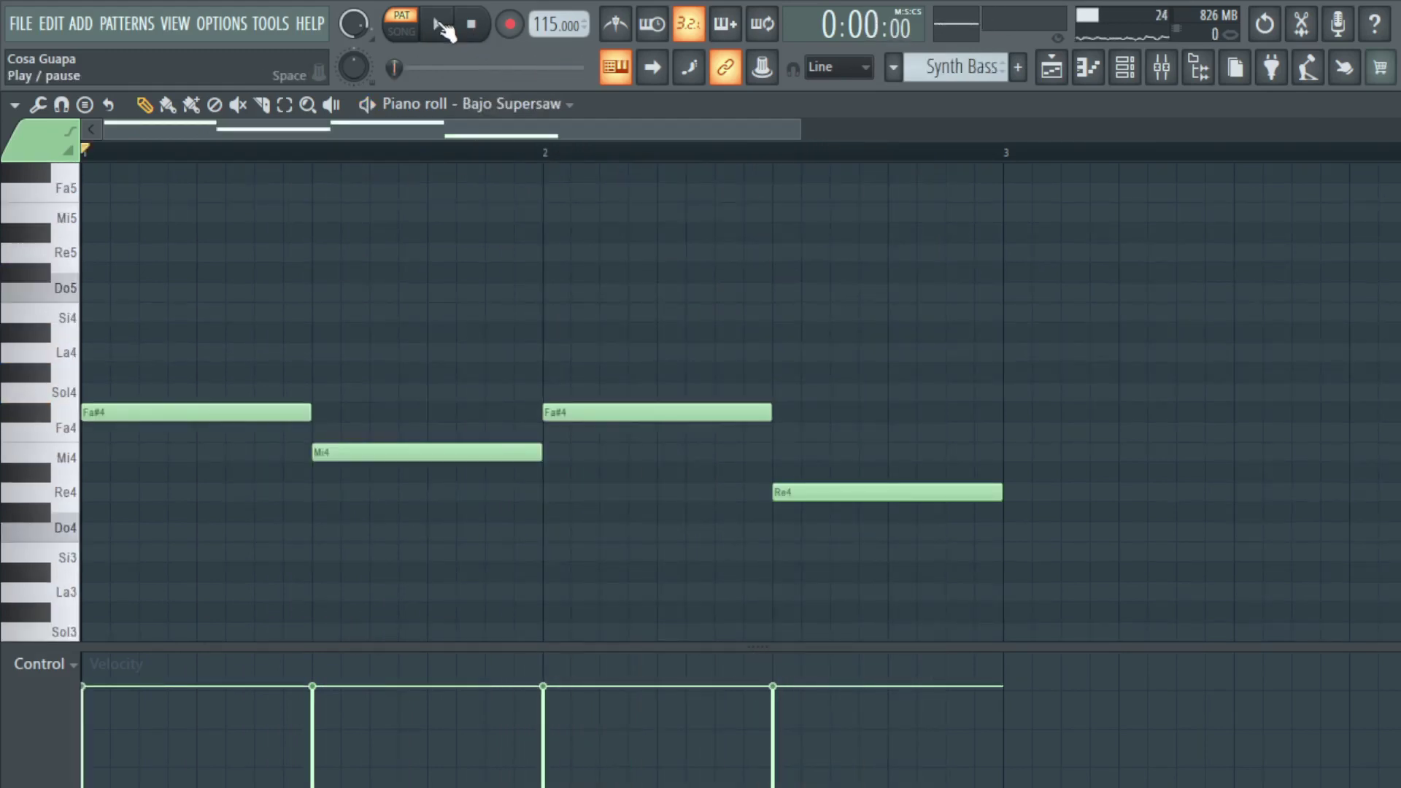
Step: Play the Synth Bass pattern and inspect its Bajo Supersaw synth and the parametric EQ on its mixer track
click(442, 31)
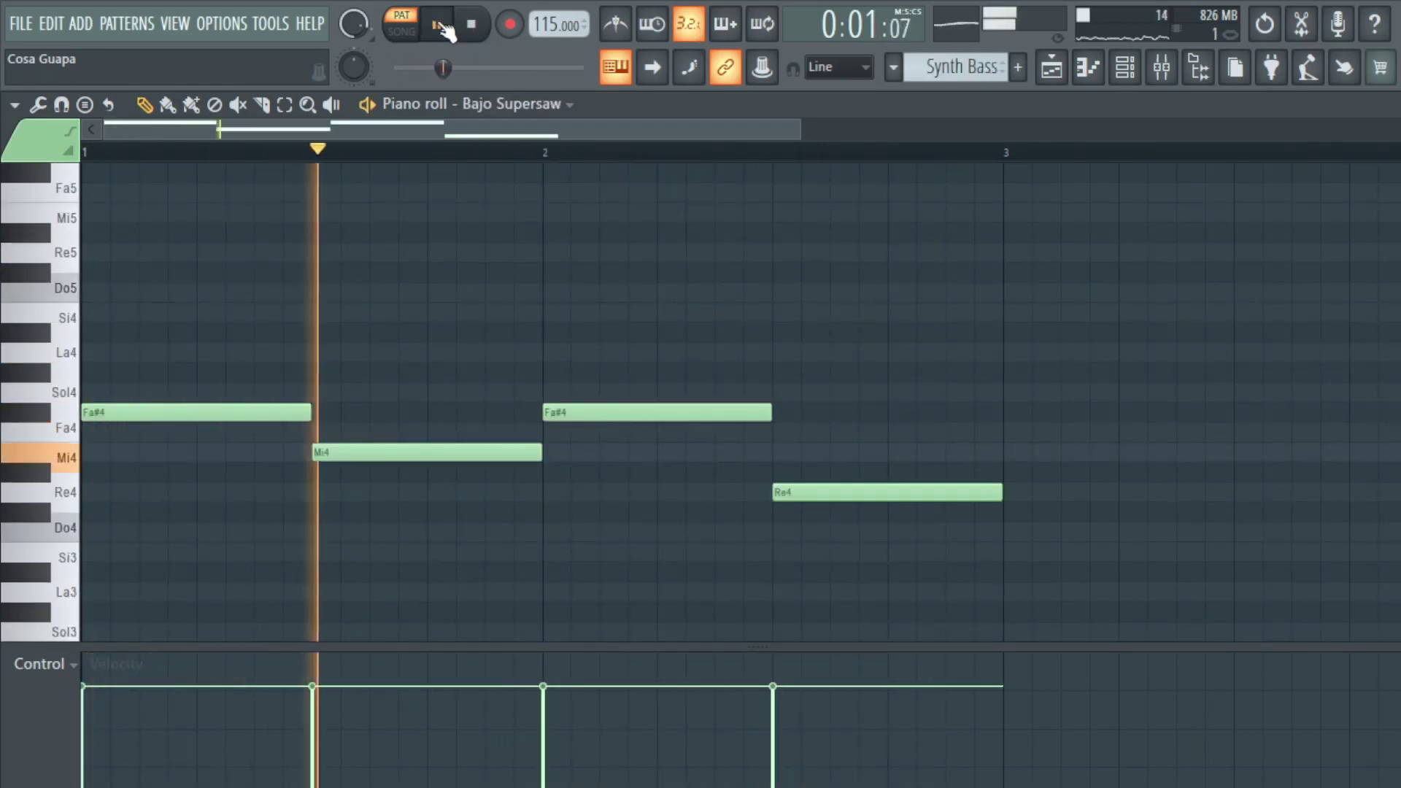
click(1128, 72)
click(182, 361)
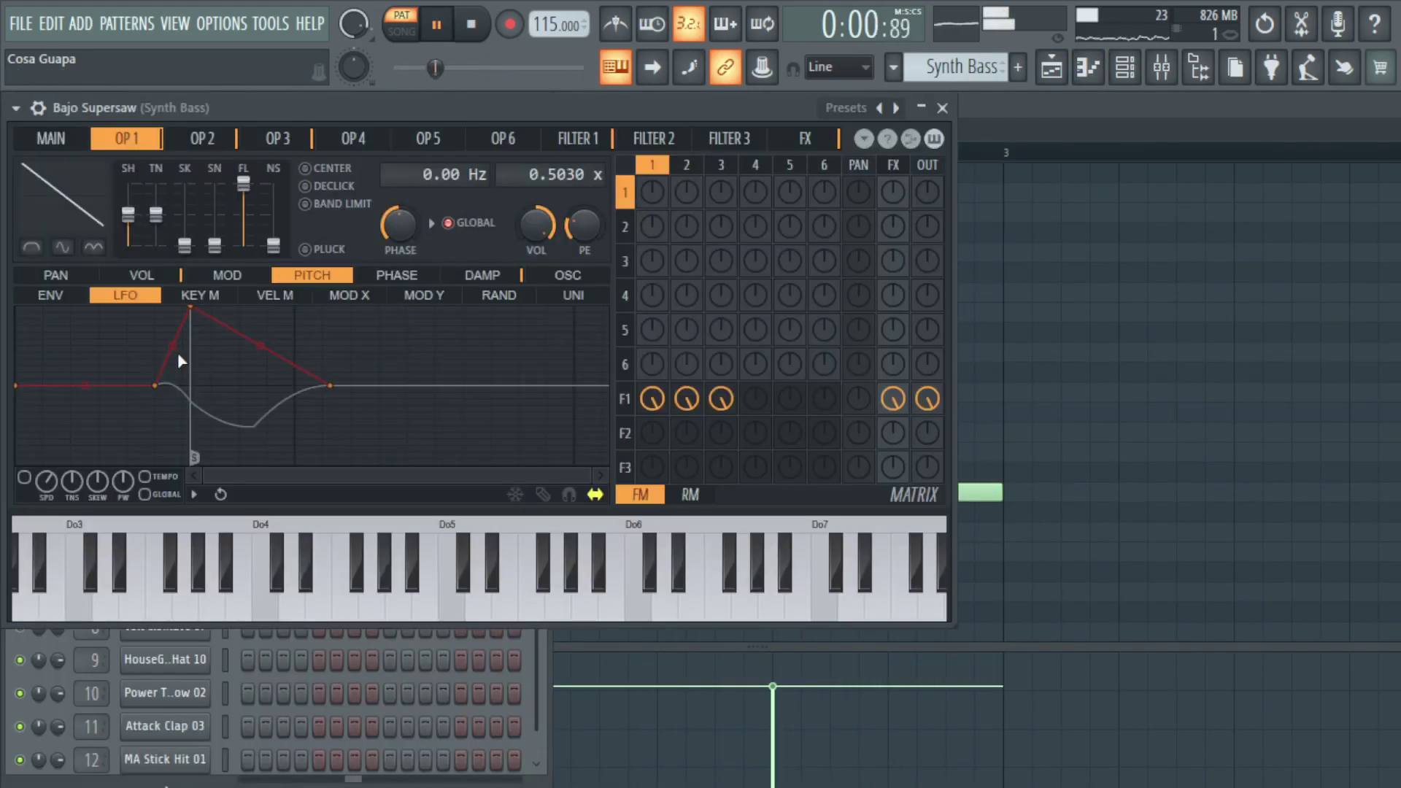
click(1167, 79)
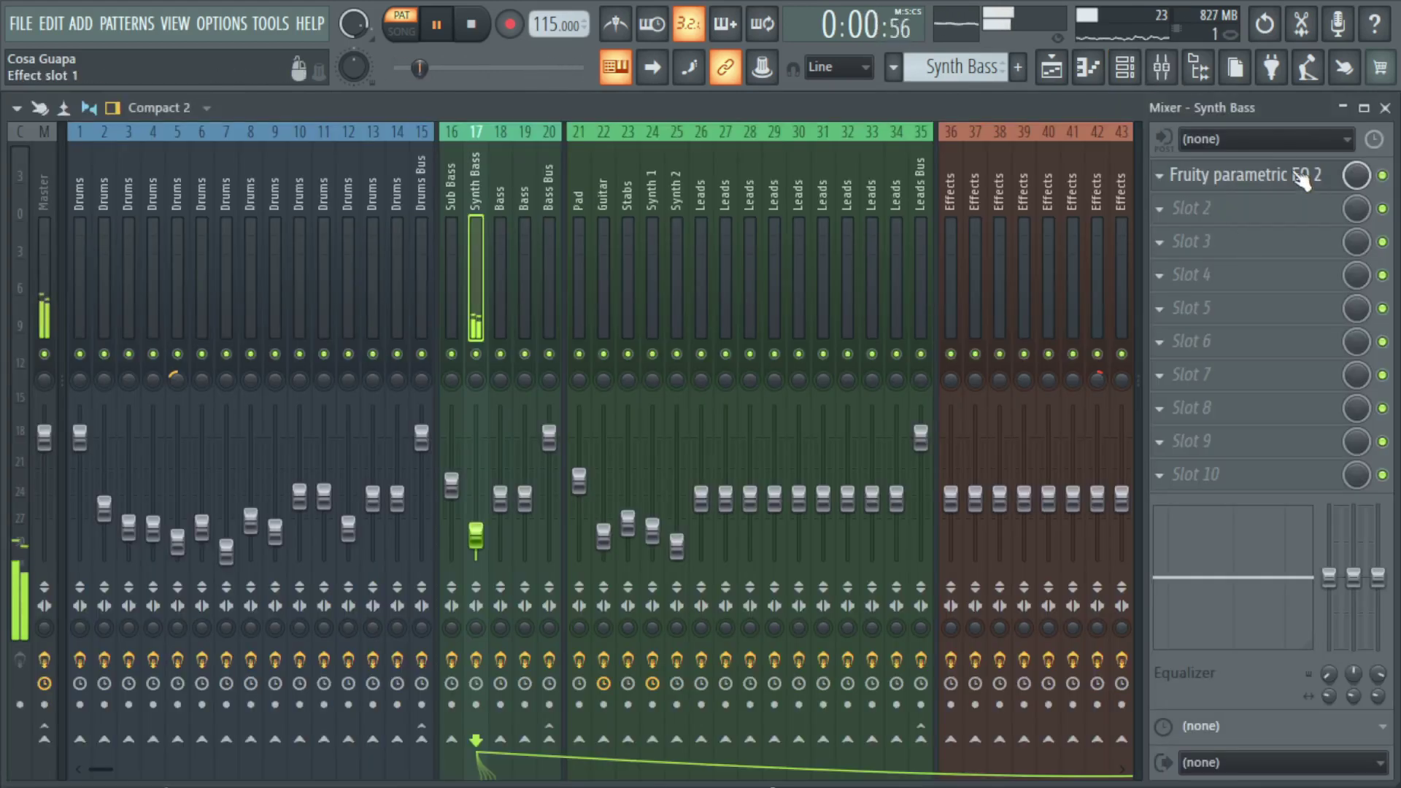
click(1299, 176)
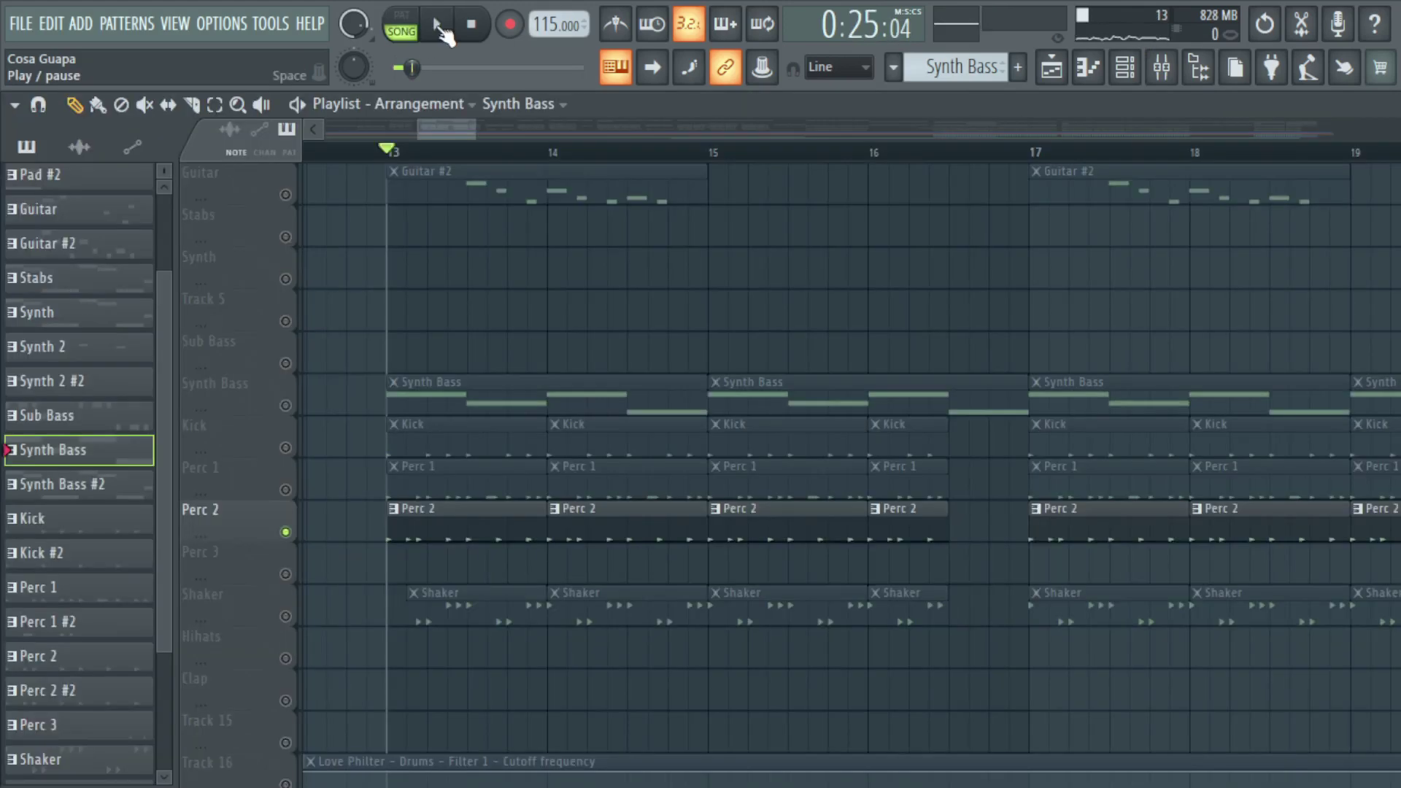
Step: Listen to the soloed Perc 2 track from bar 13 and the Pad #2 chord in the piano roll
click(438, 25)
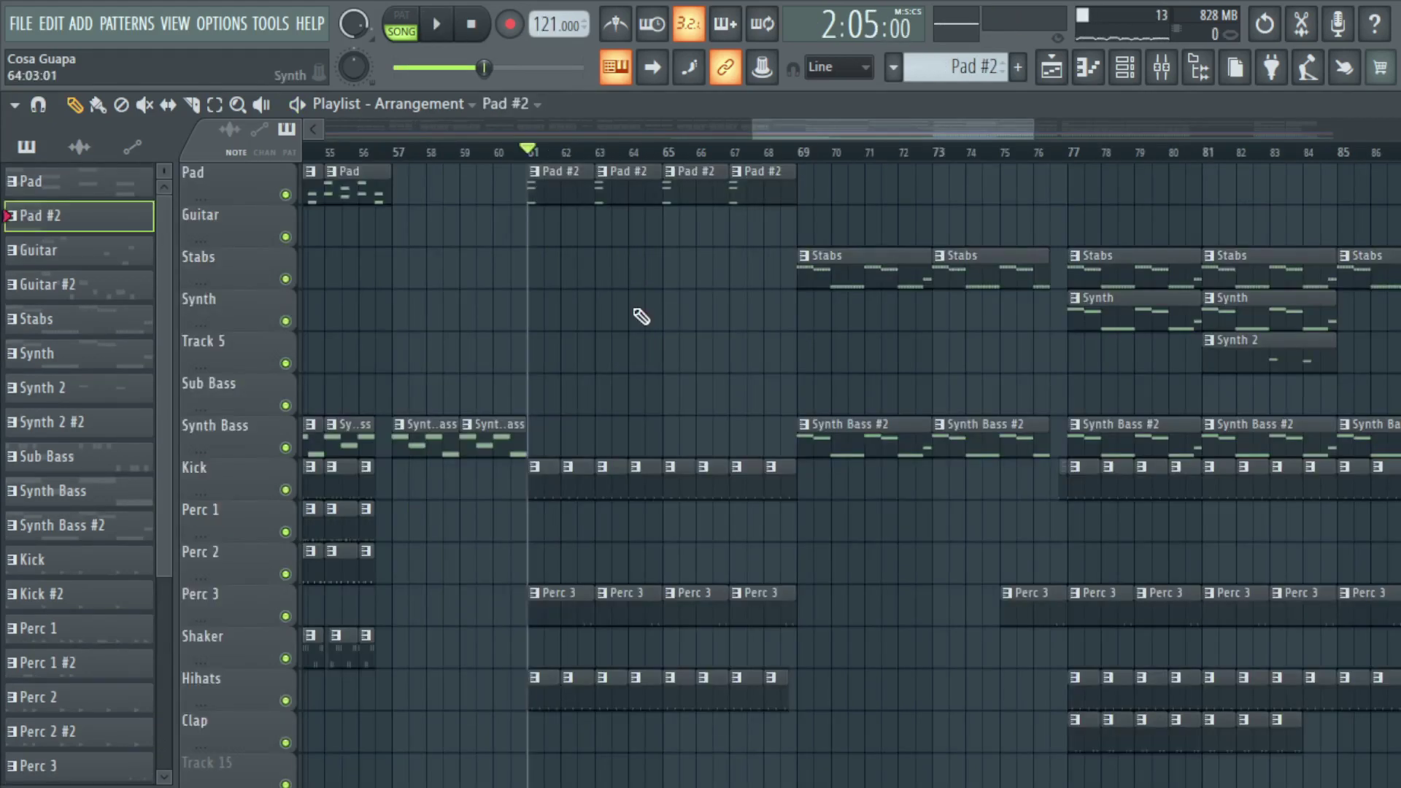
double_click(538, 192)
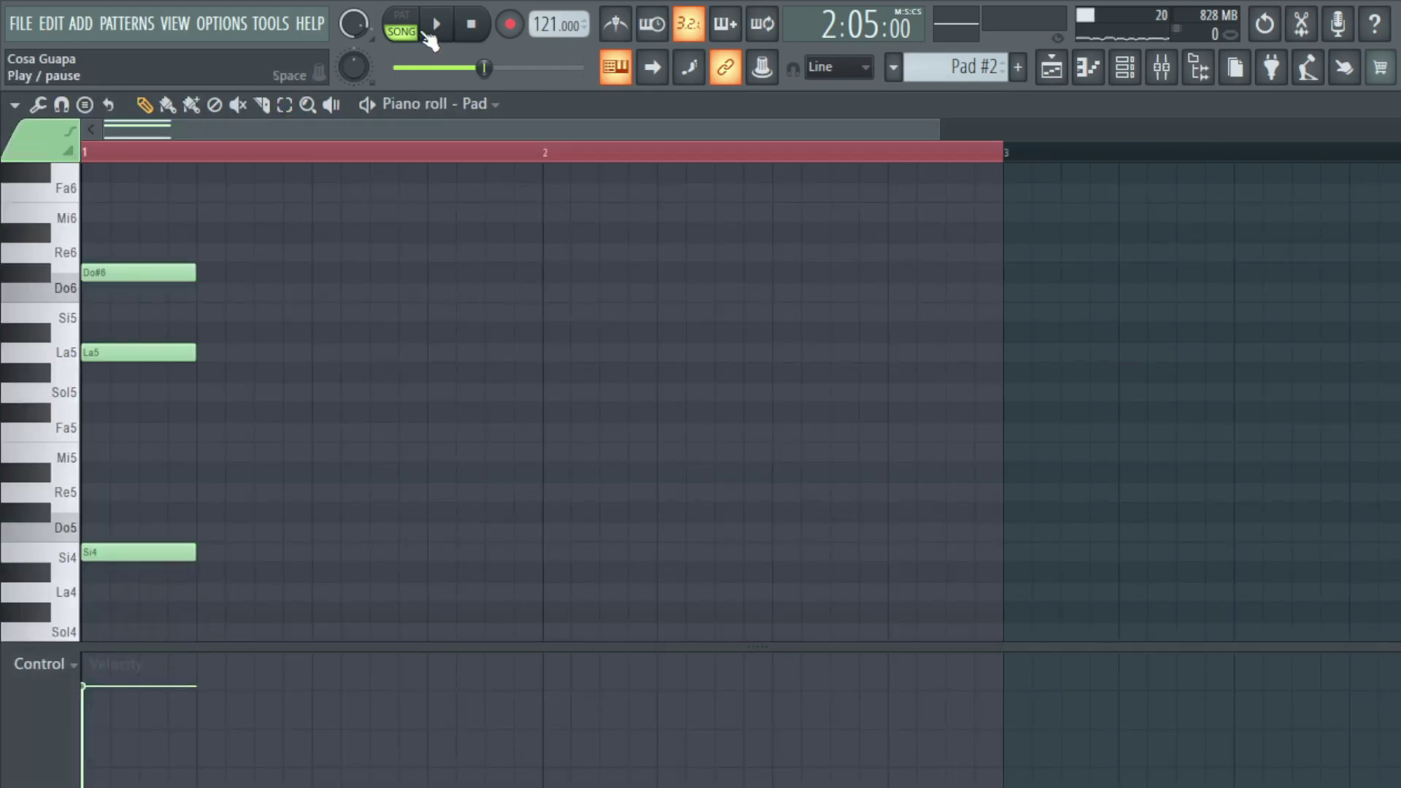
click(437, 26)
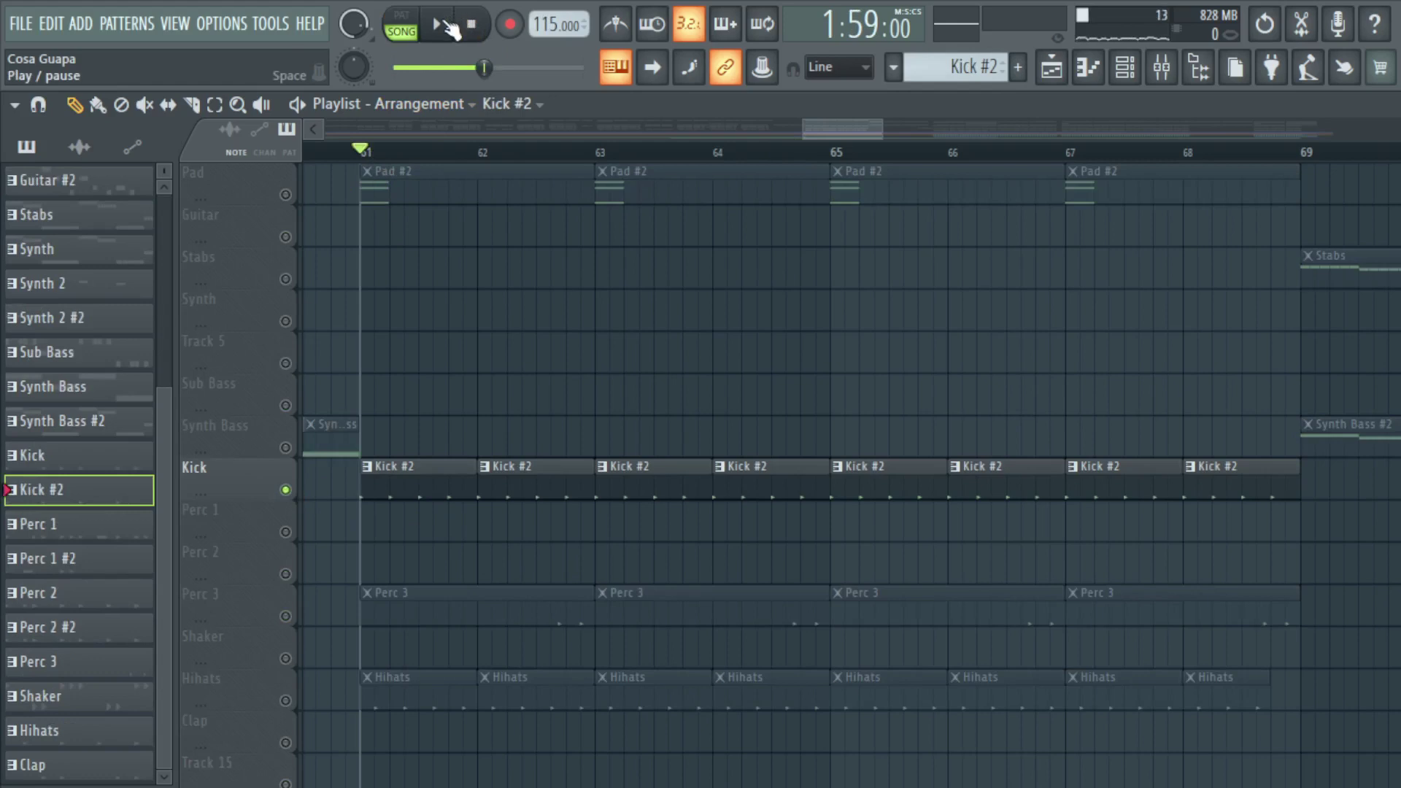
Step: Listen to the soloed Kick track from bar 61 and the soloed Perc 3 track from bar 62
click(447, 25)
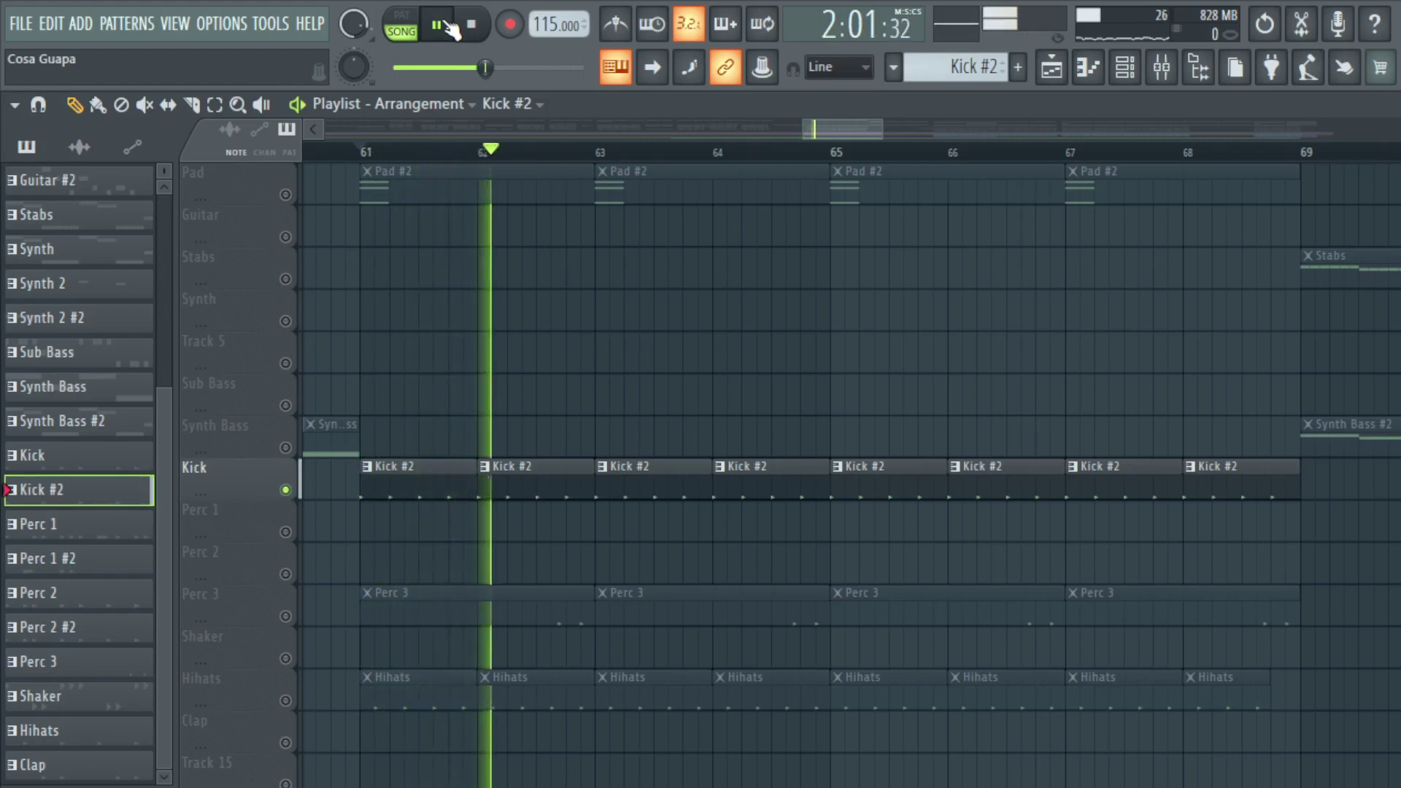
click(447, 26)
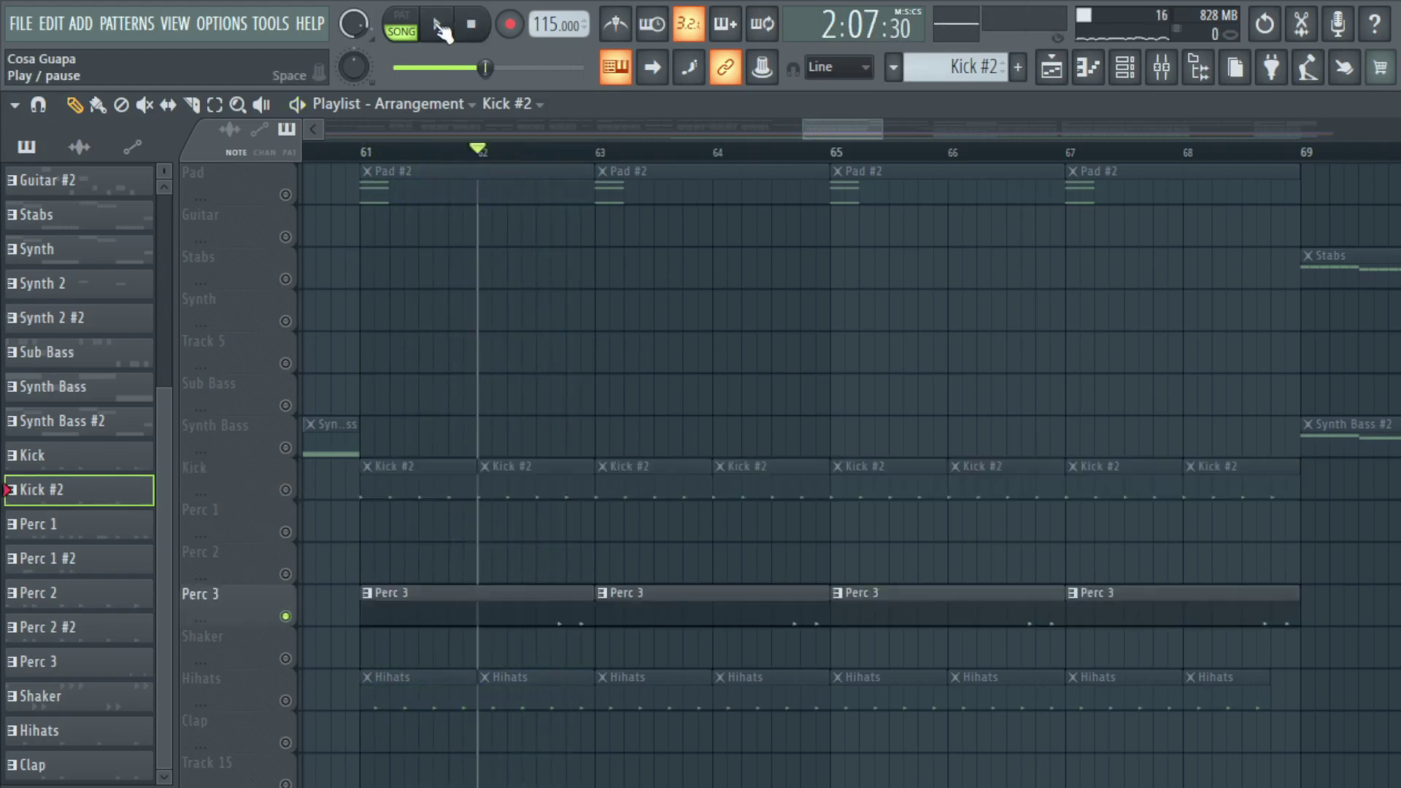
click(442, 28)
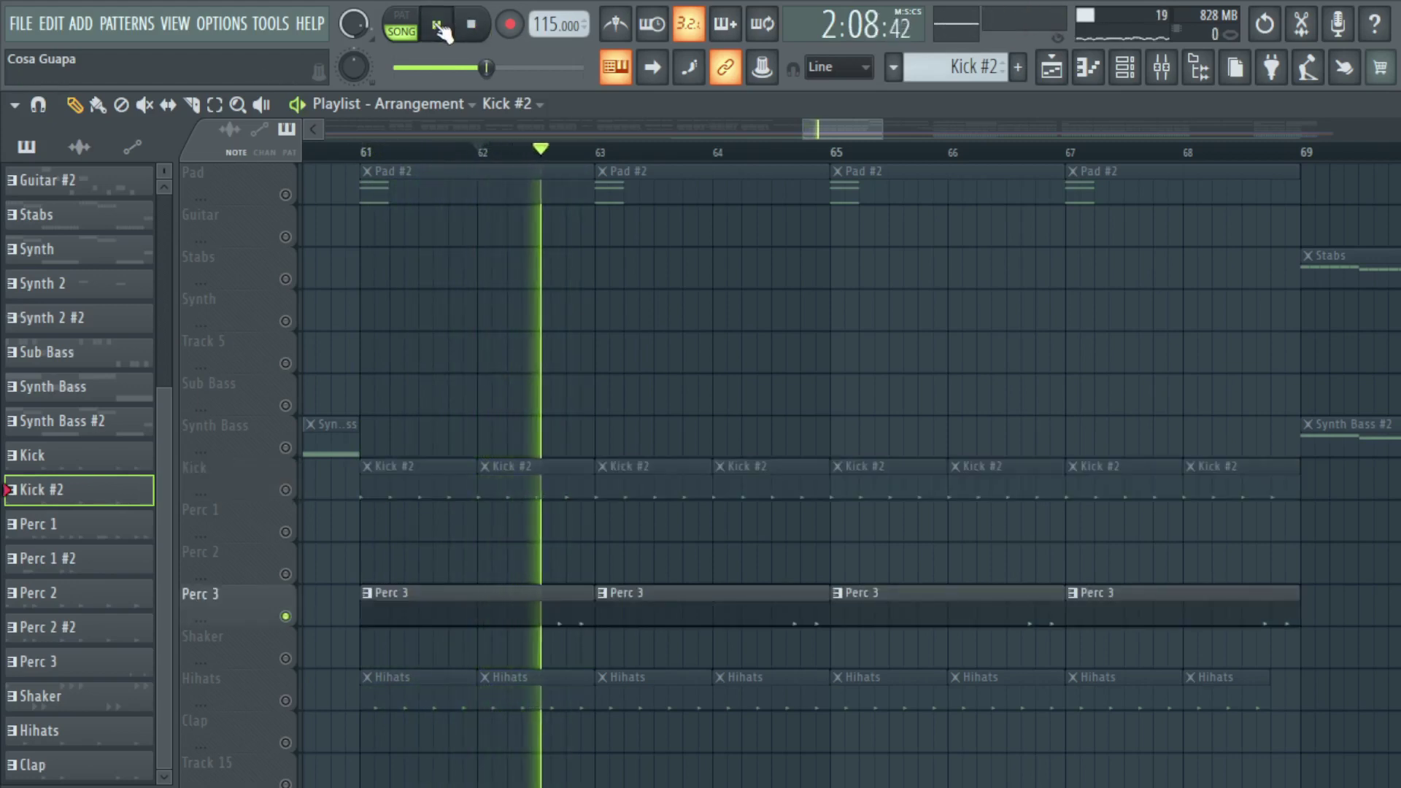
click(444, 27)
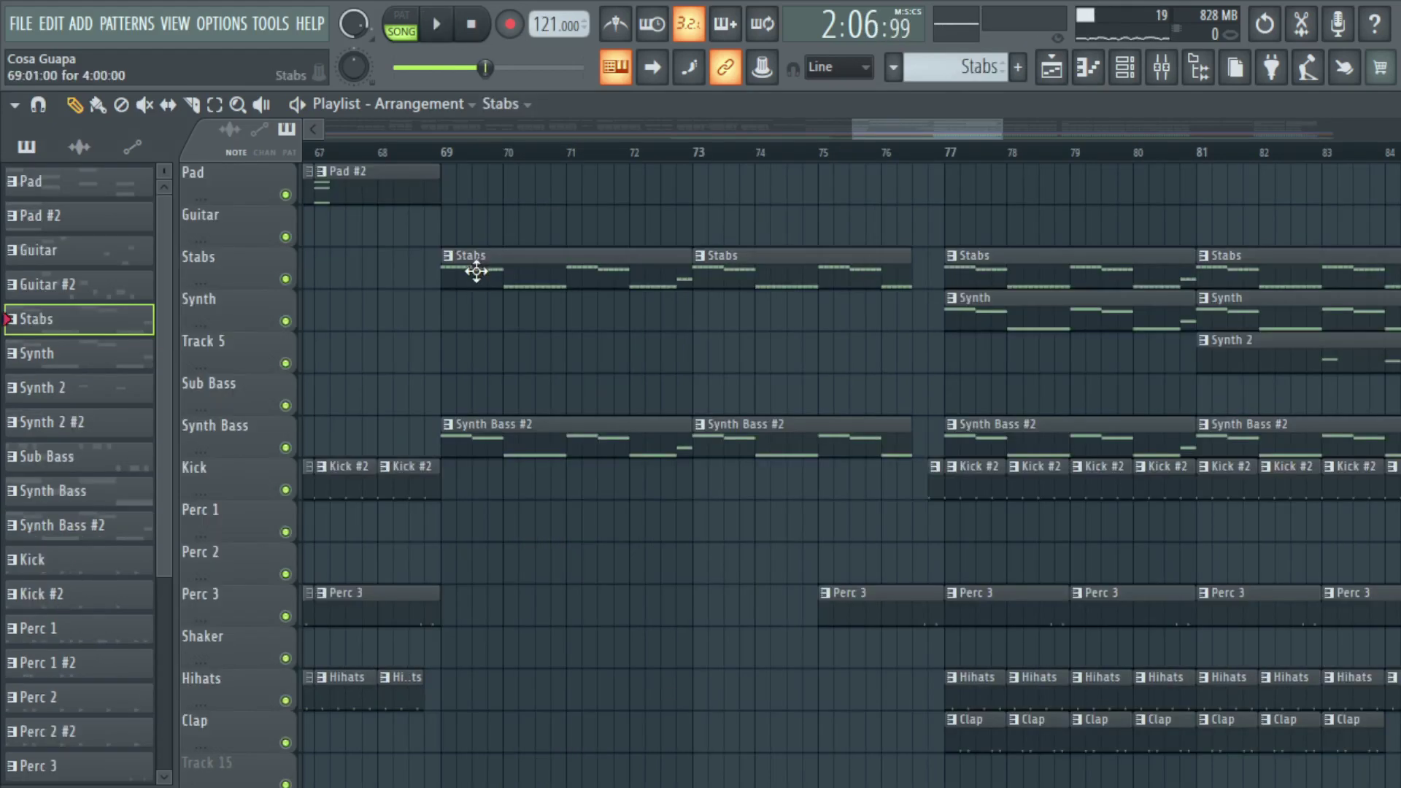
Step: Play the Stabs pattern in the piano roll and open its Lead Stabs 1 synth
double_click(476, 271)
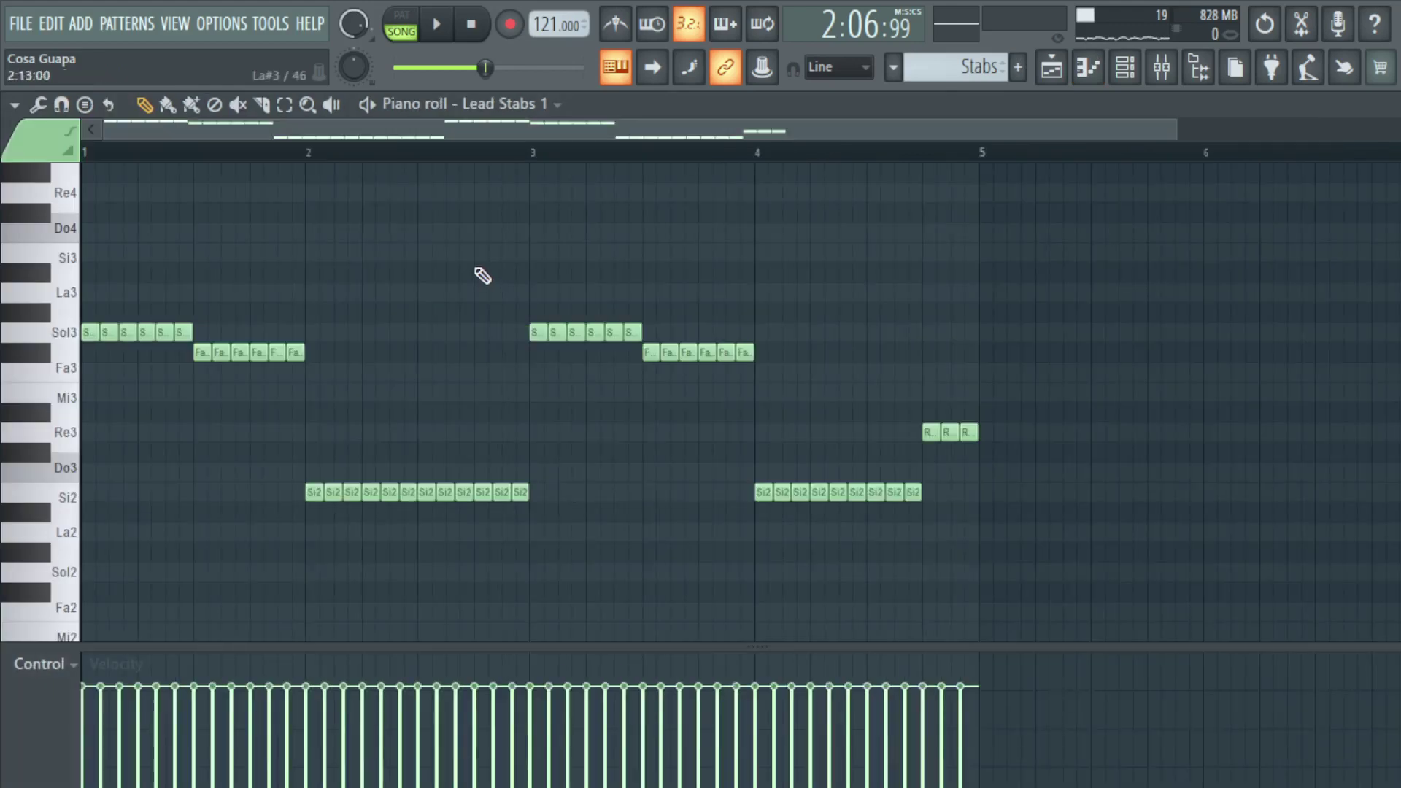
click(440, 27)
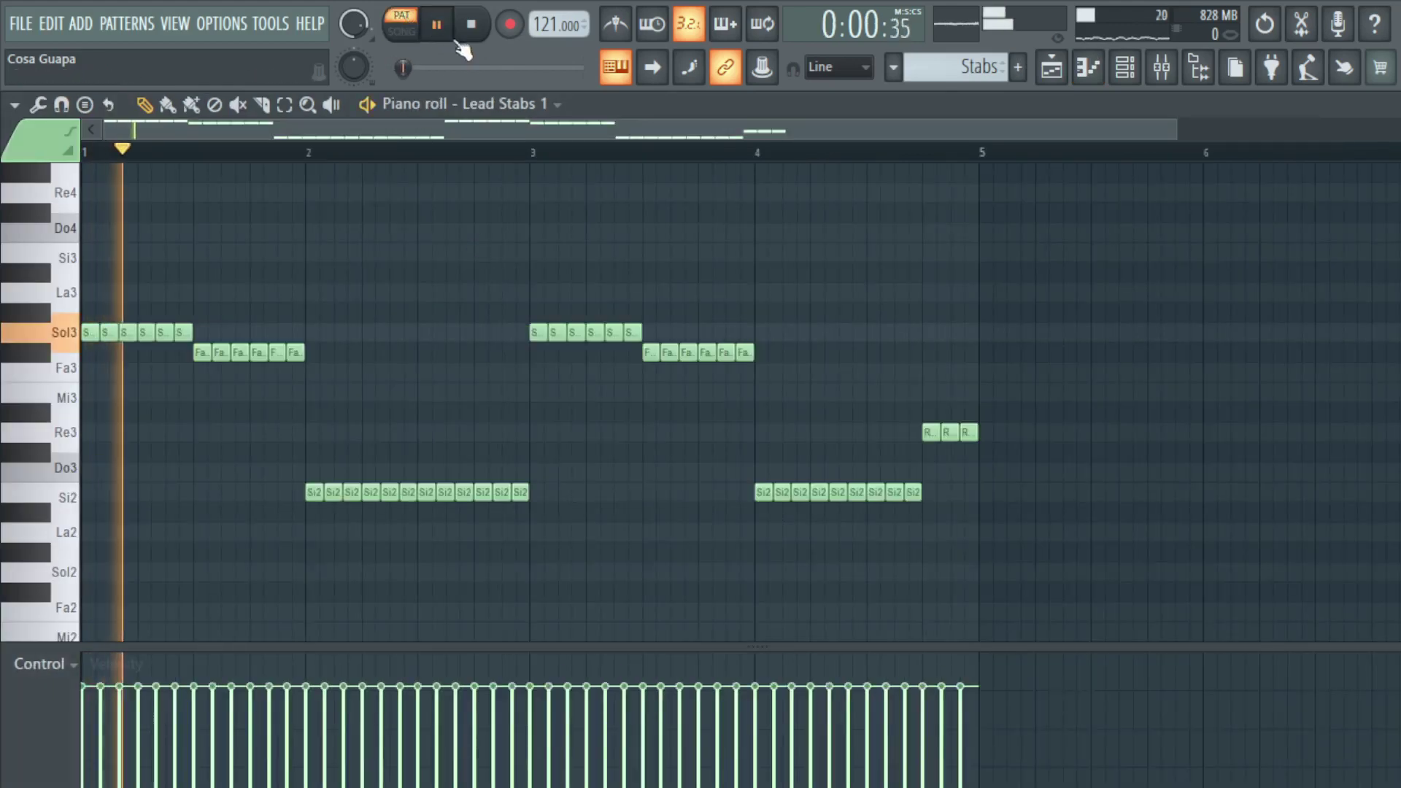
click(1124, 69)
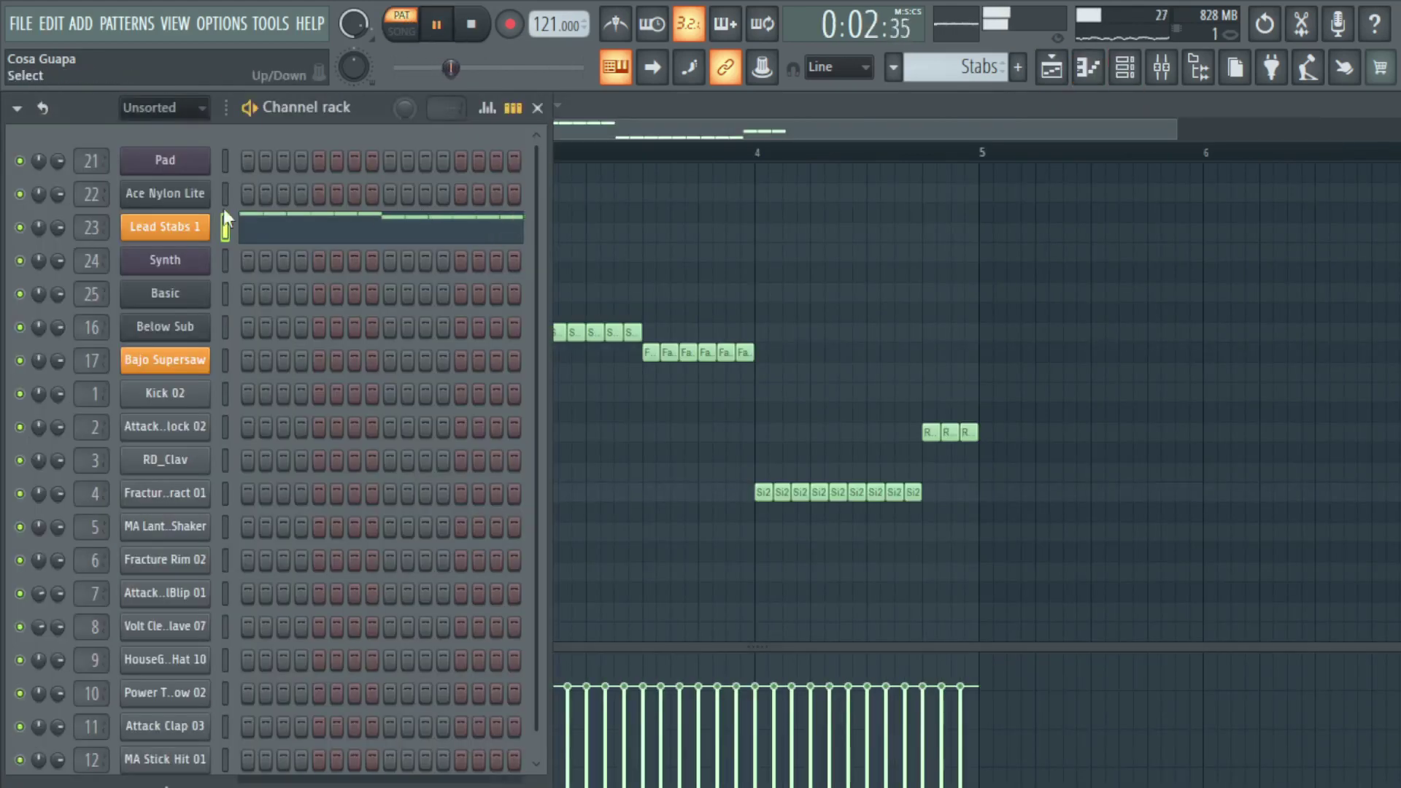
click(166, 230)
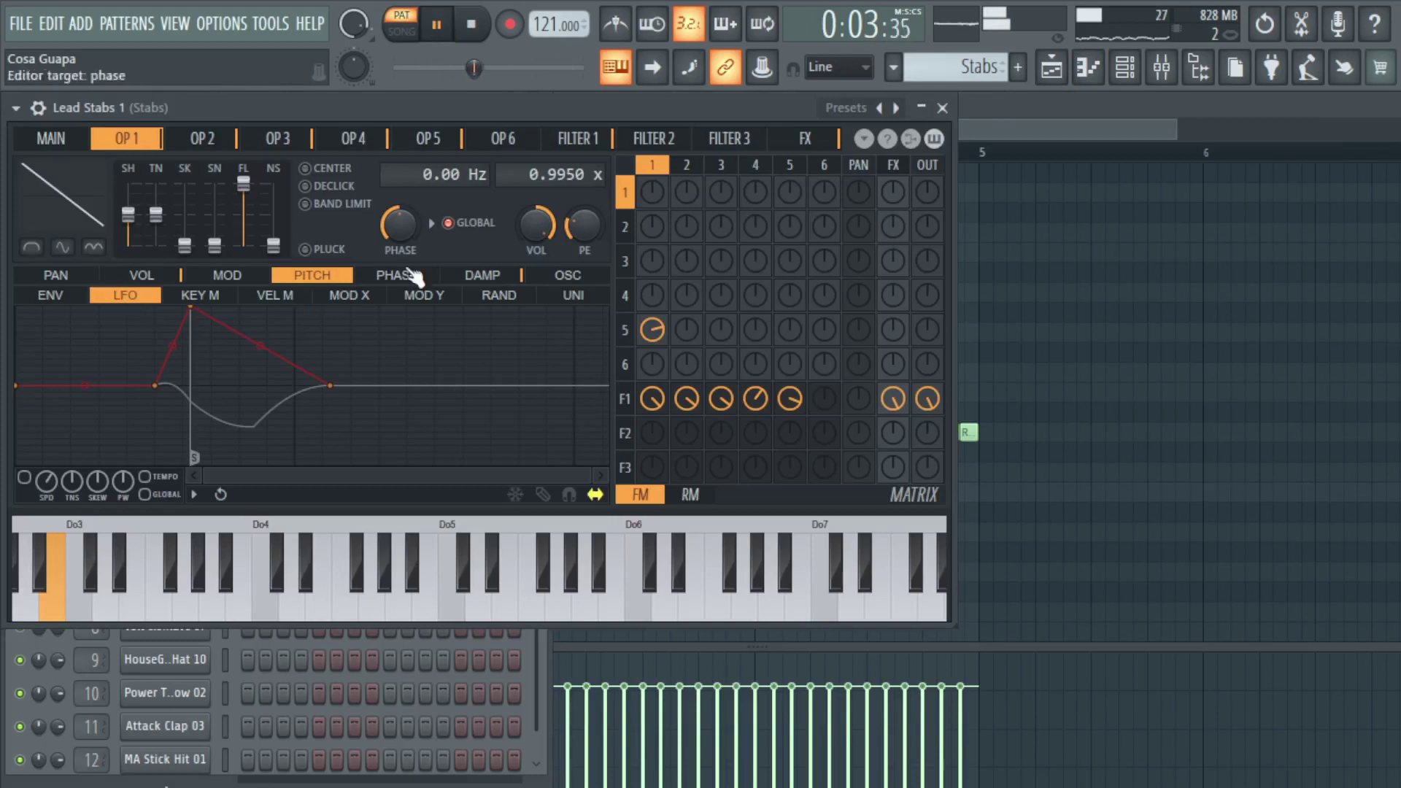
Step: Inspect the Fruity parametric EQ 2 and Fruity Flangus effects on the Stabs mixer track
click(1160, 69)
click(1266, 179)
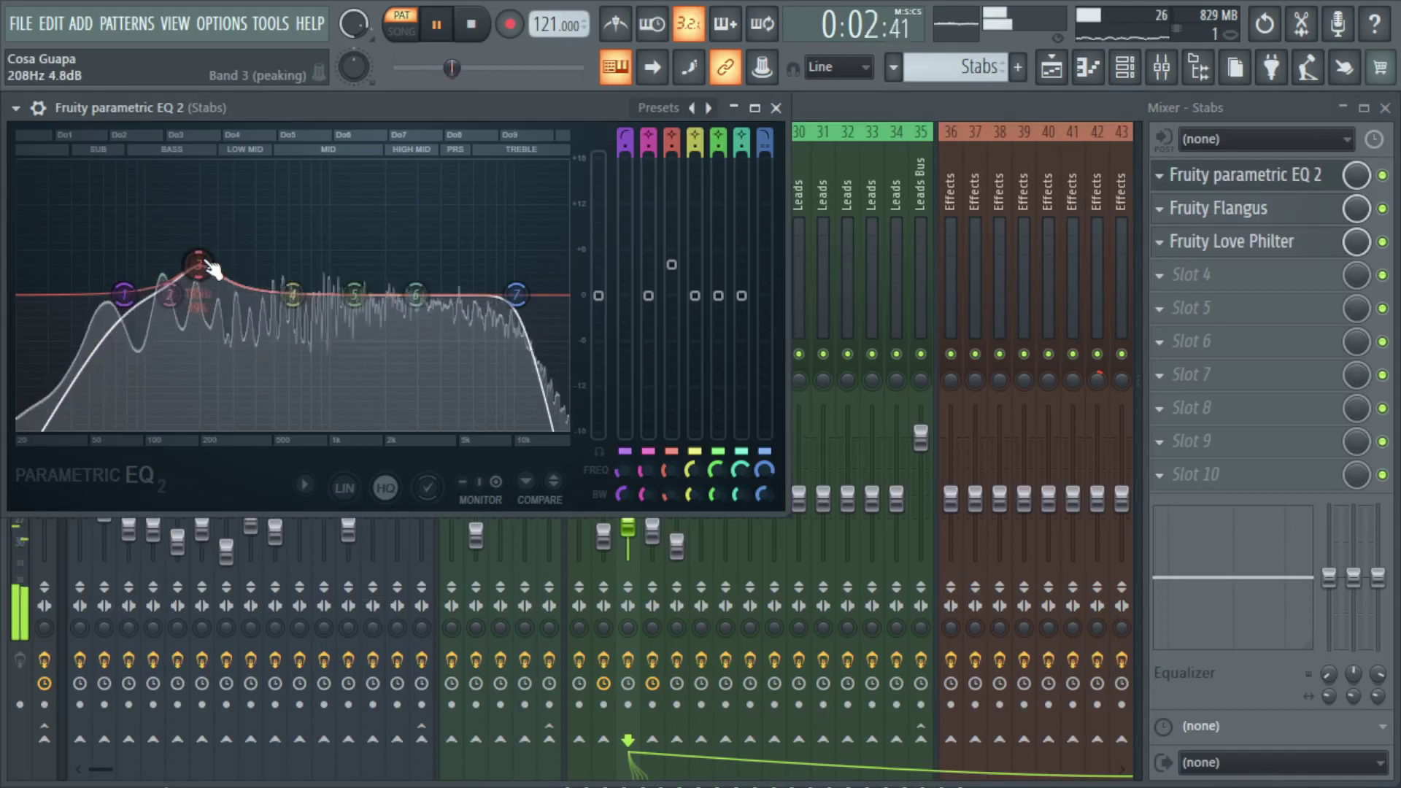
click(1240, 175)
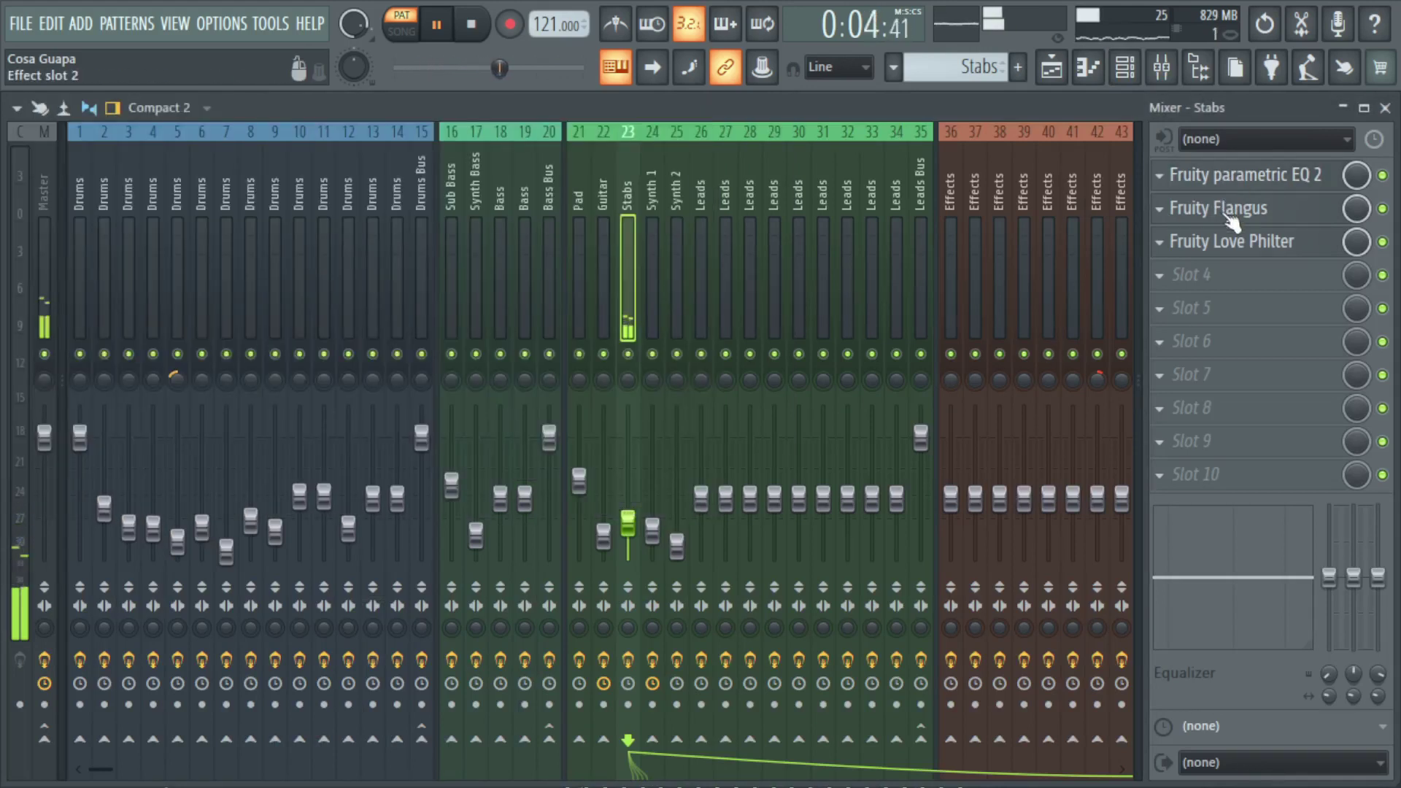
click(1232, 211)
click(1233, 216)
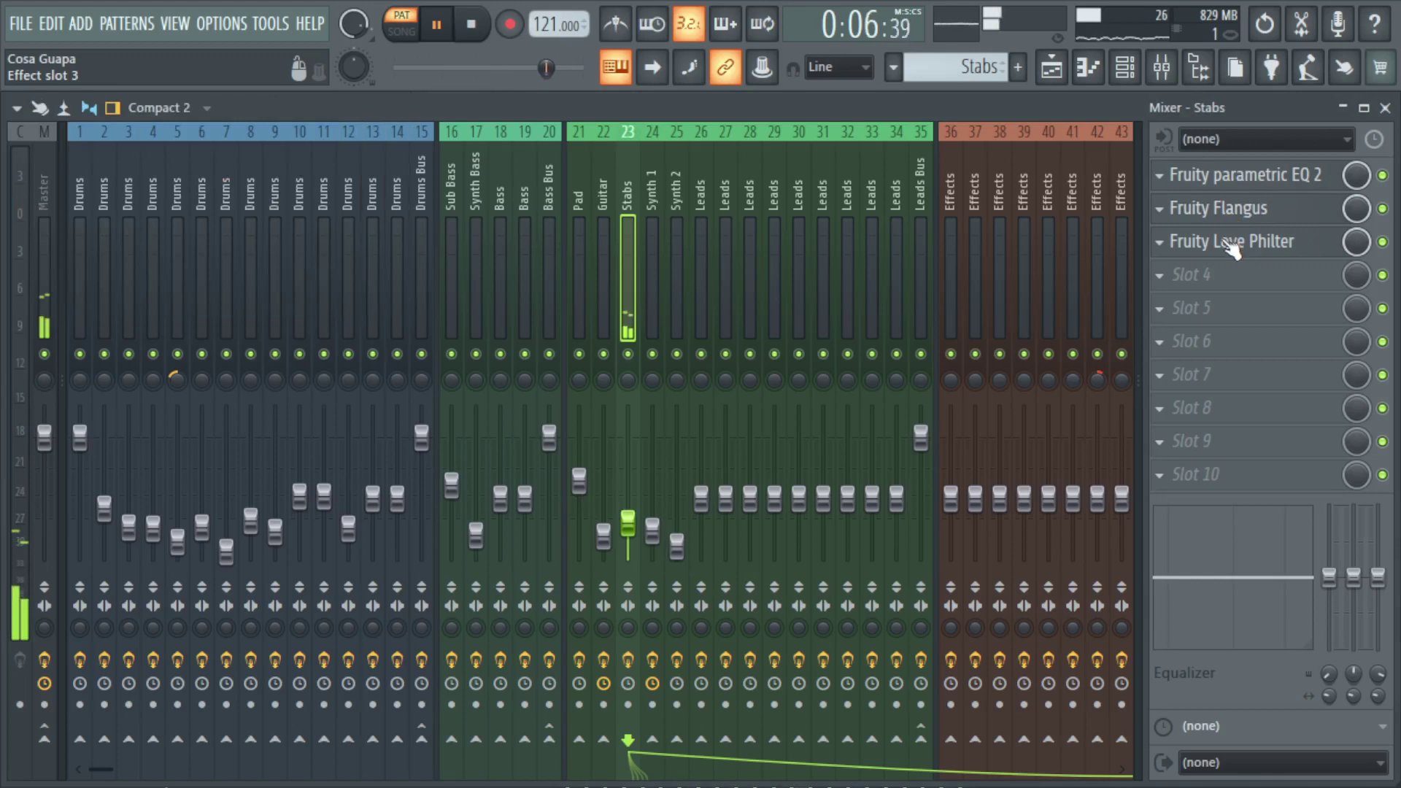
Step: Inspect the Fruity Love Philter effect on the Stabs mixer track and play the Synth Bass #2 pattern in the piano roll
click(1233, 248)
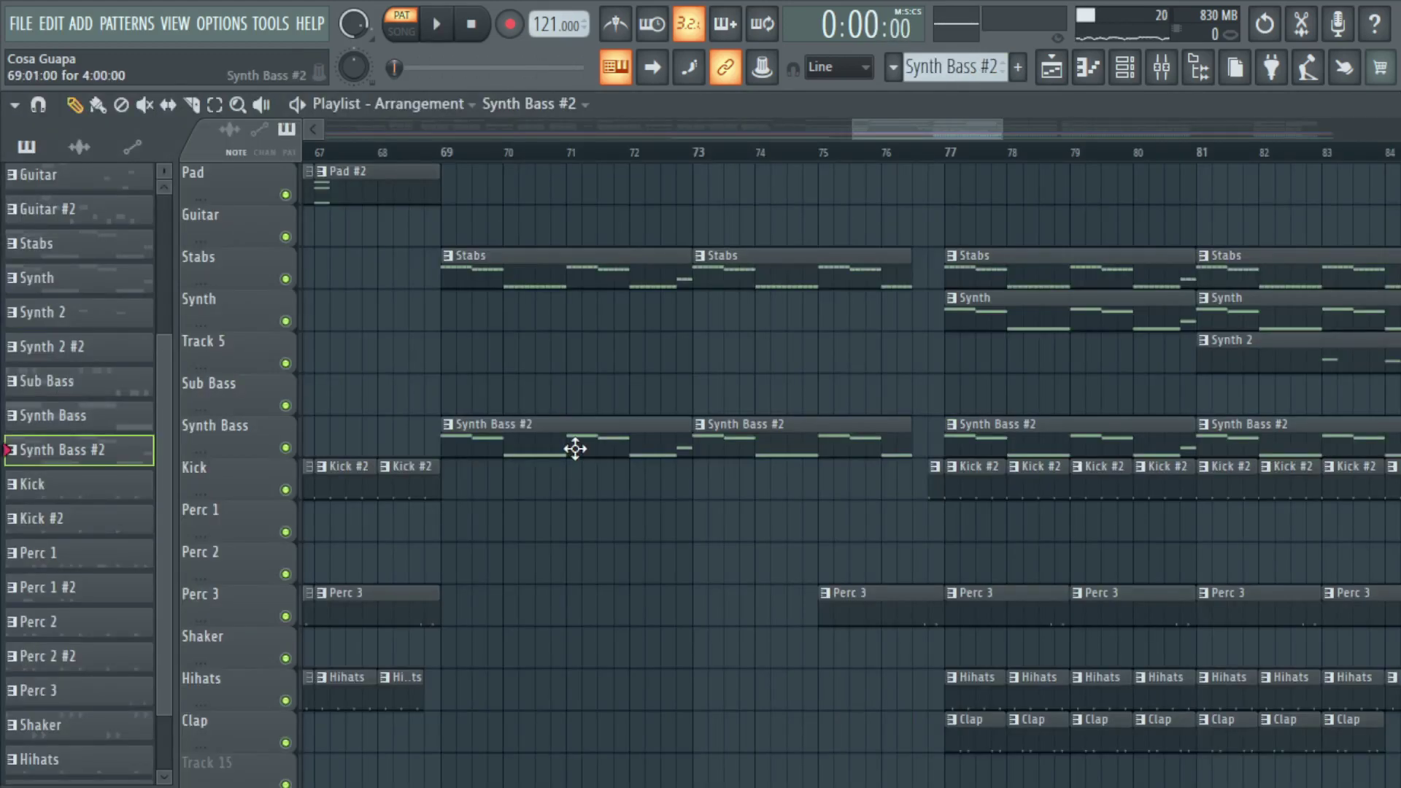
double_click(575, 449)
scroll(291, 172, left, 4)
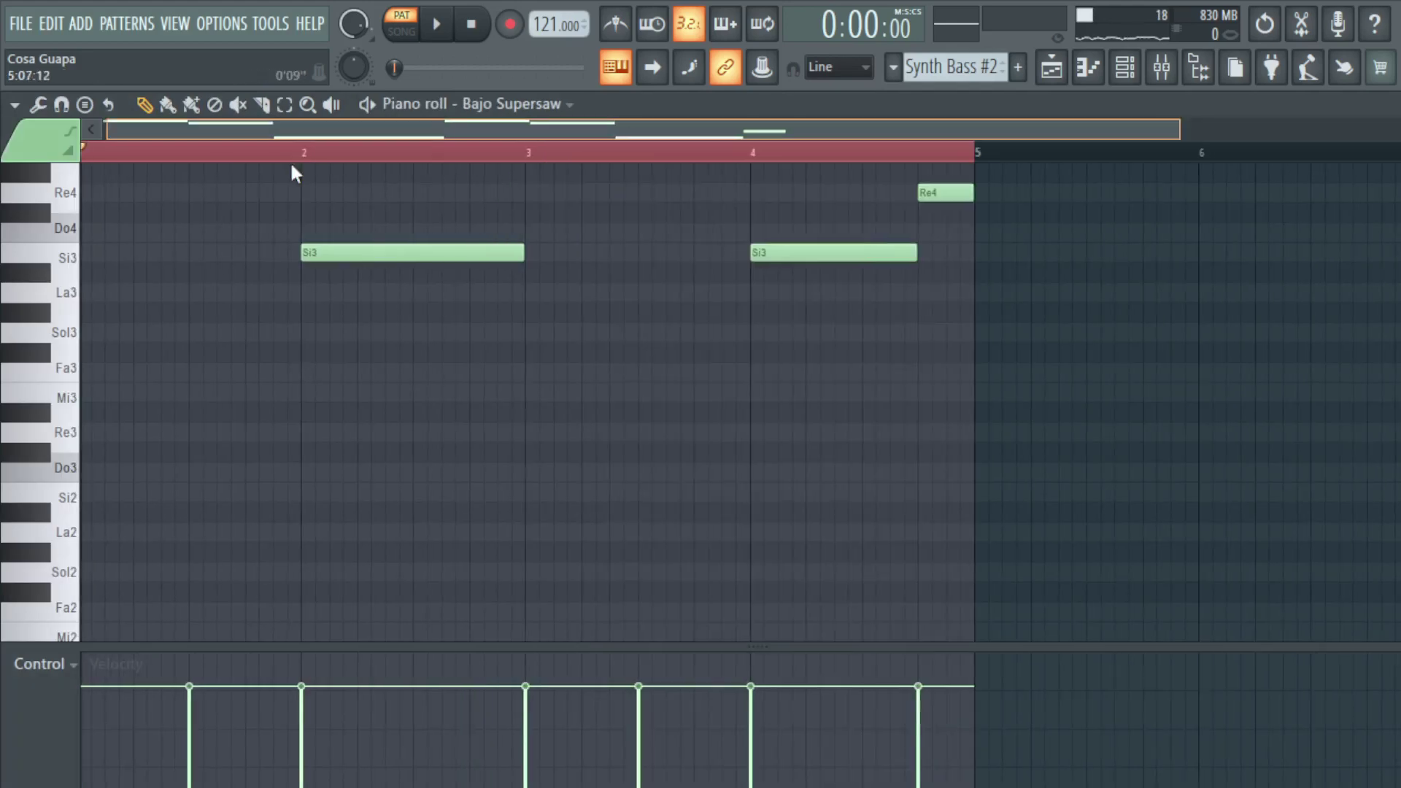
scroll(385, 460, up, 4)
click(89, 154)
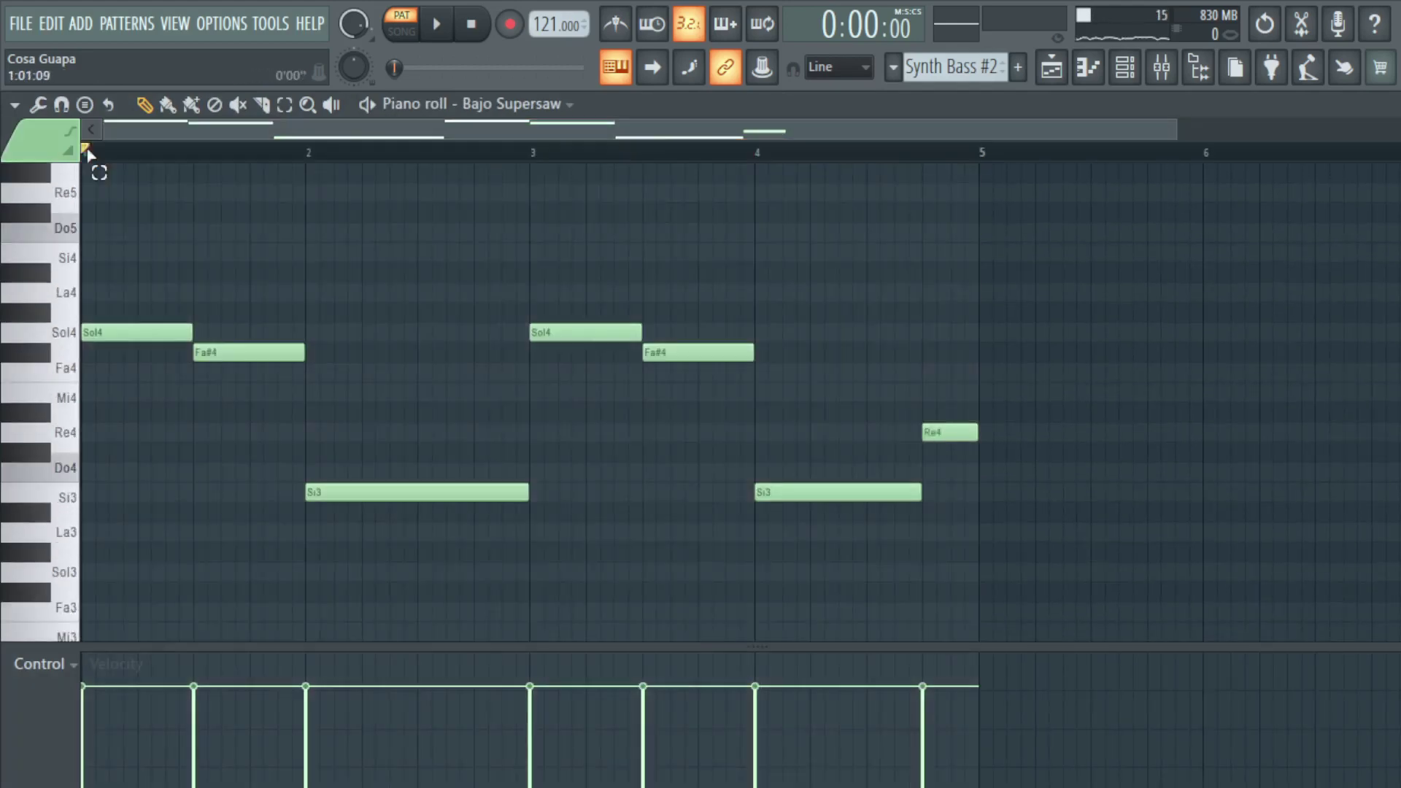
click(442, 32)
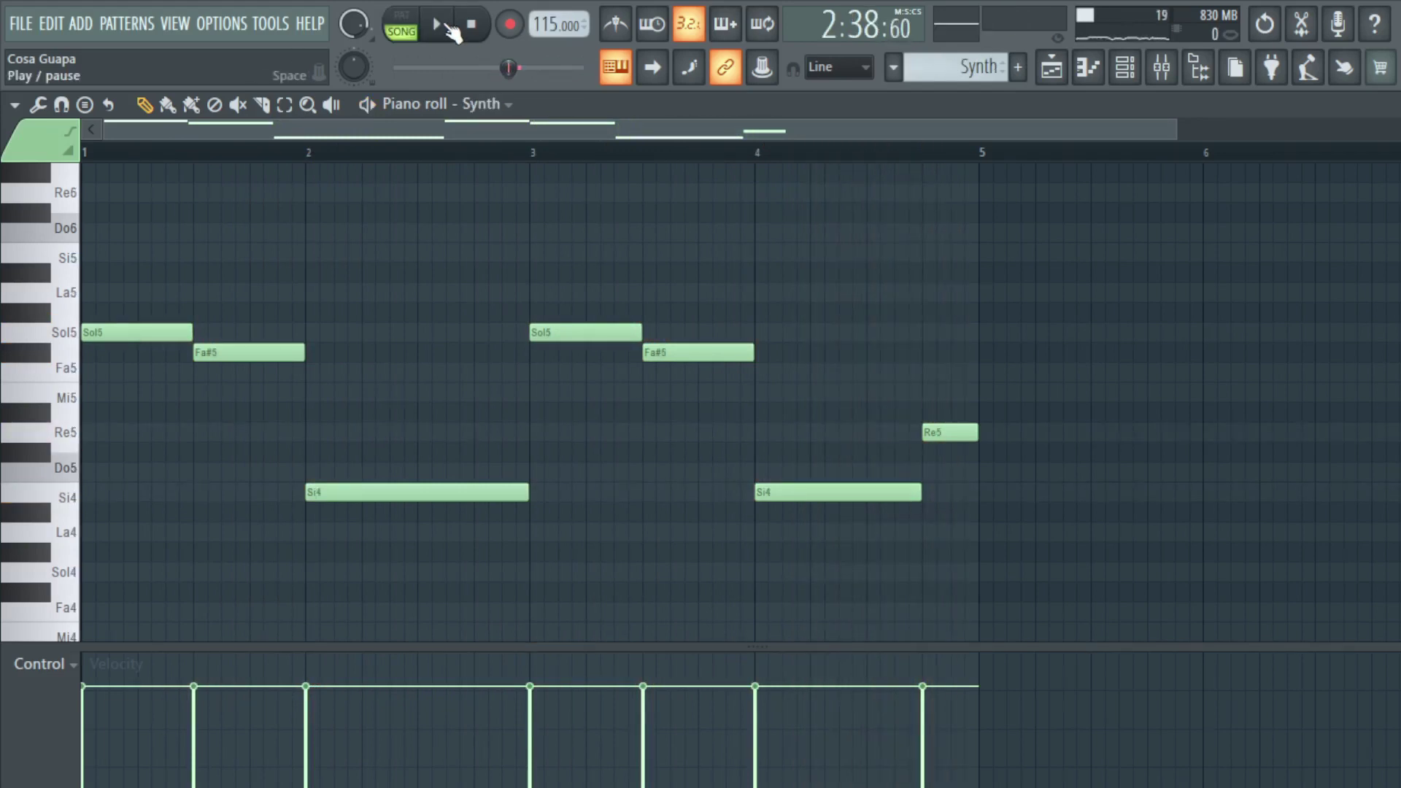
Step: Play the song with the Synth pattern shown in the piano roll and open its 3x Osc synth
click(447, 27)
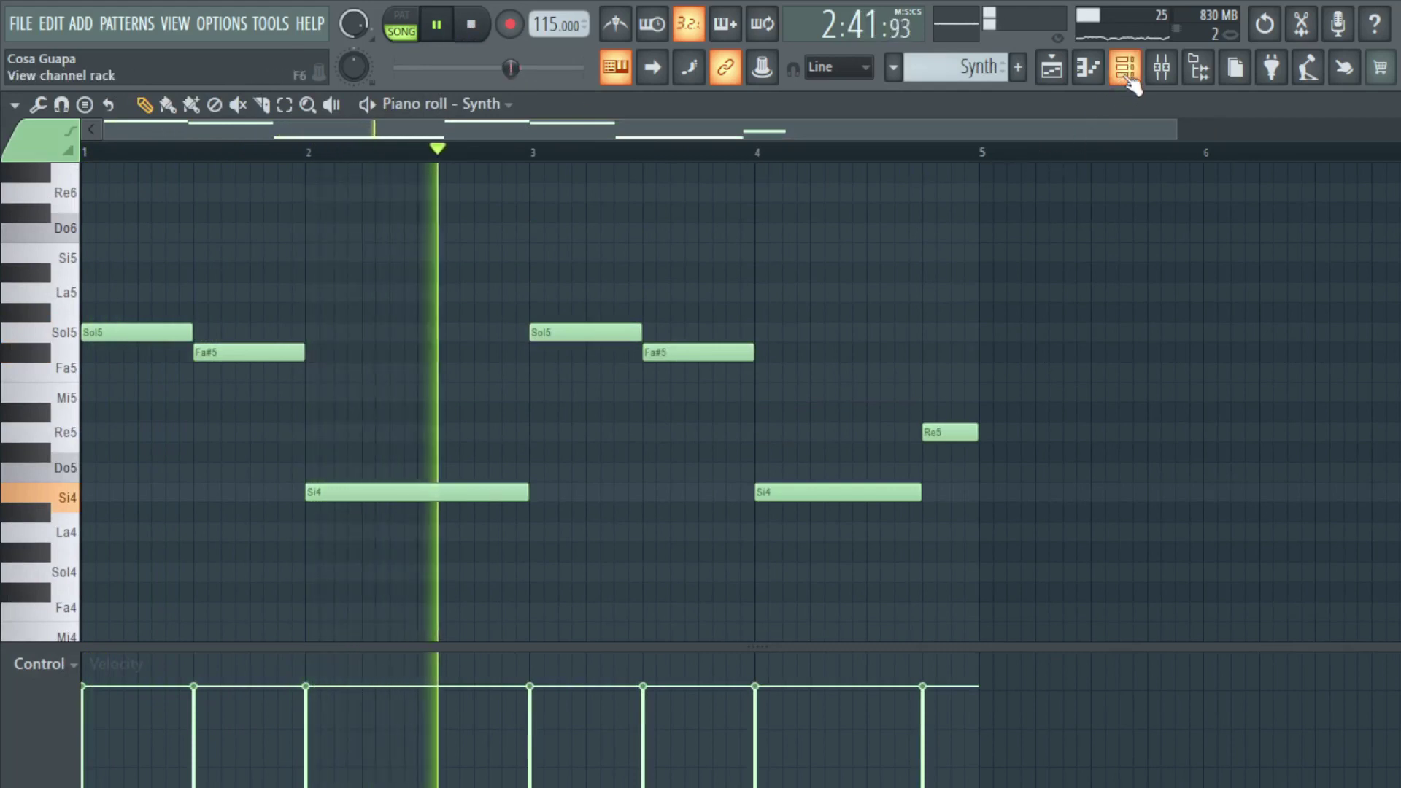
click(1088, 67)
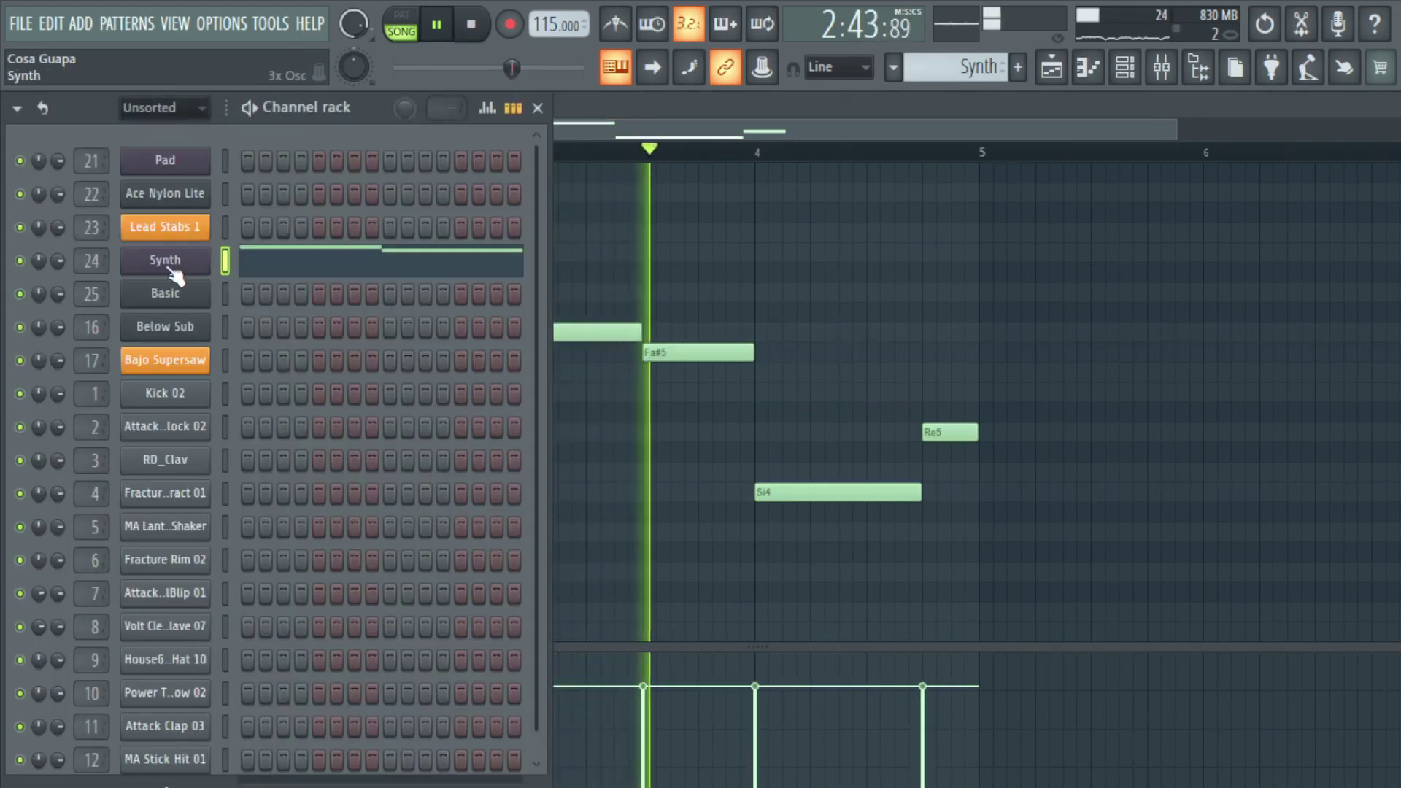
click(172, 271)
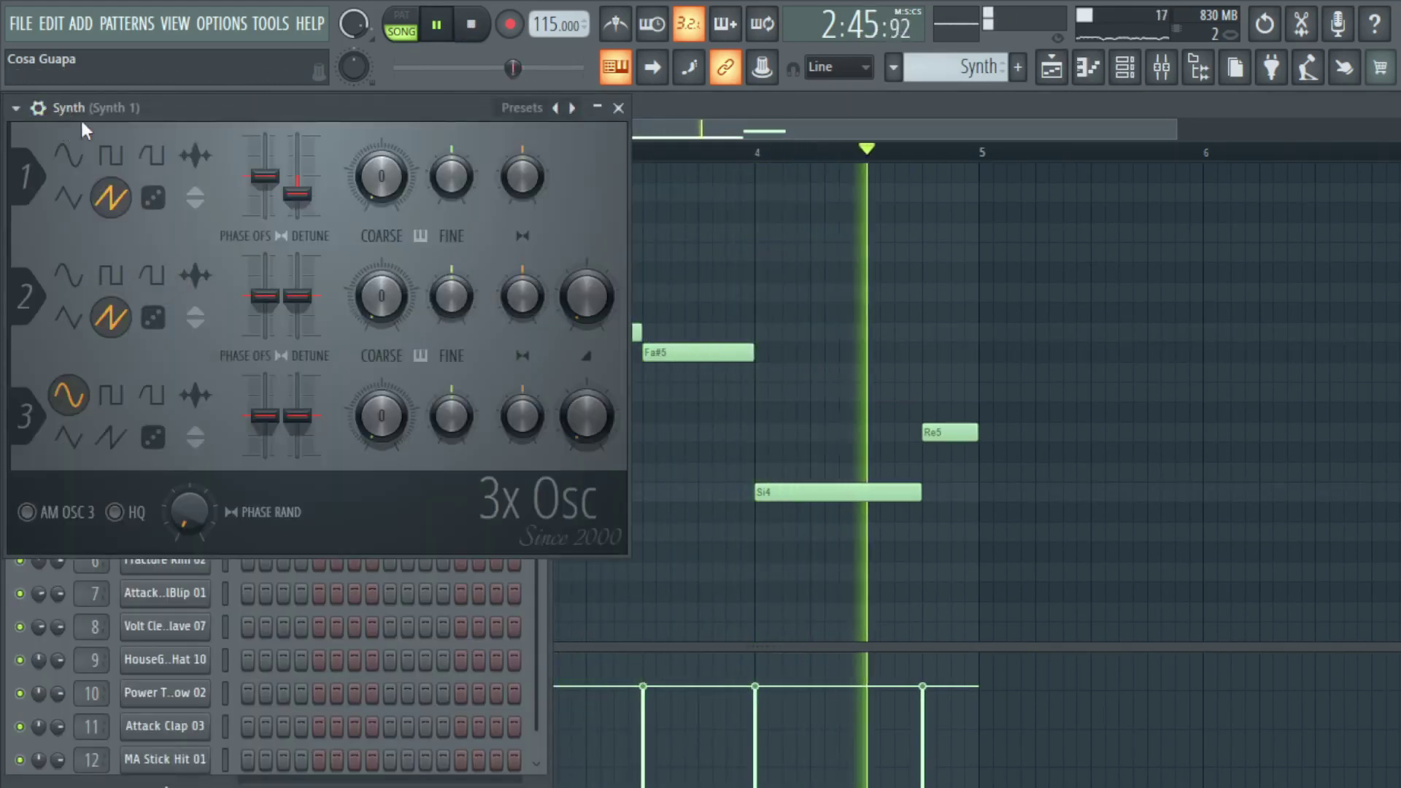
Step: Inspect the Fruity parametric EQ 2, Fruity Flangus, Maximus and Fruity Love Philter effects on the Synth 1 mixer track
click(1161, 67)
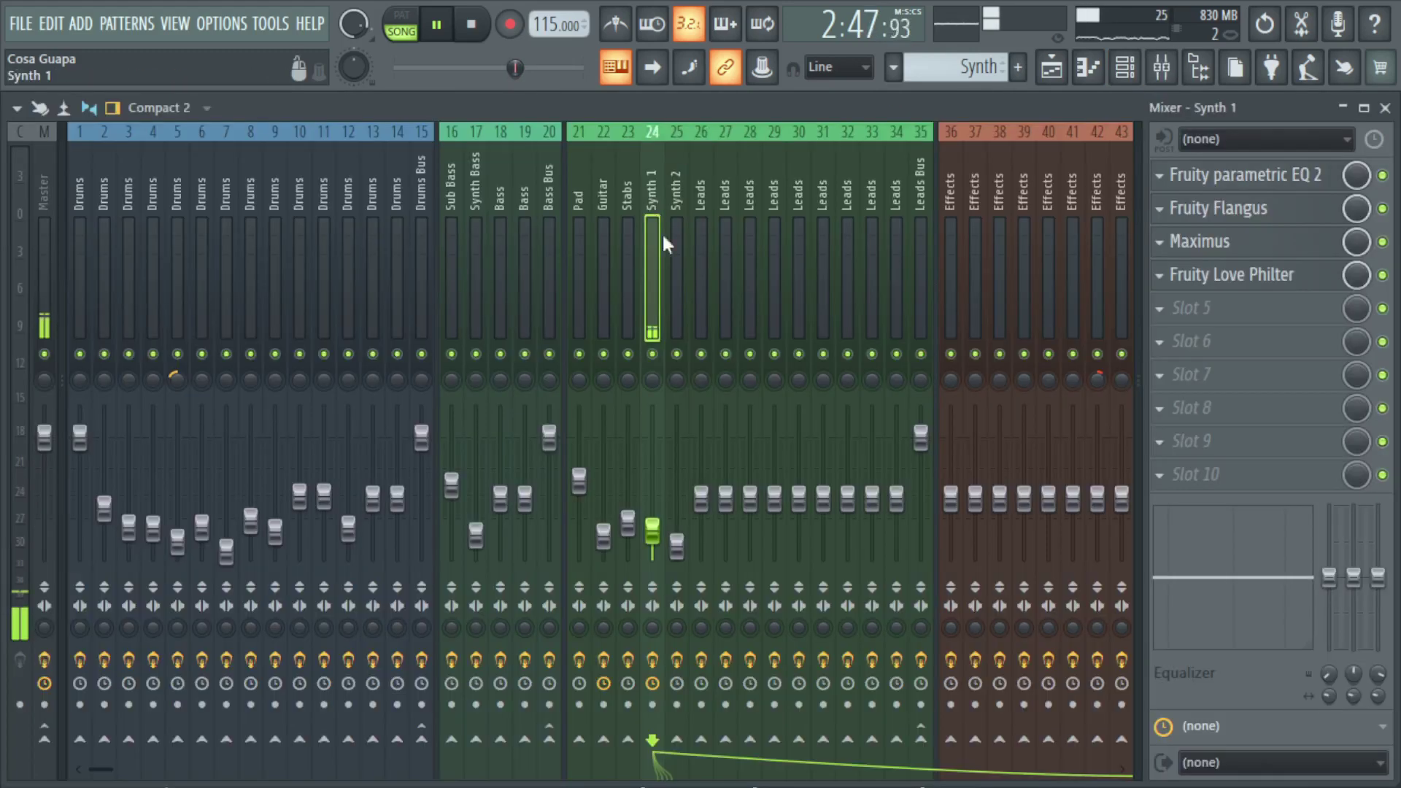
click(1282, 179)
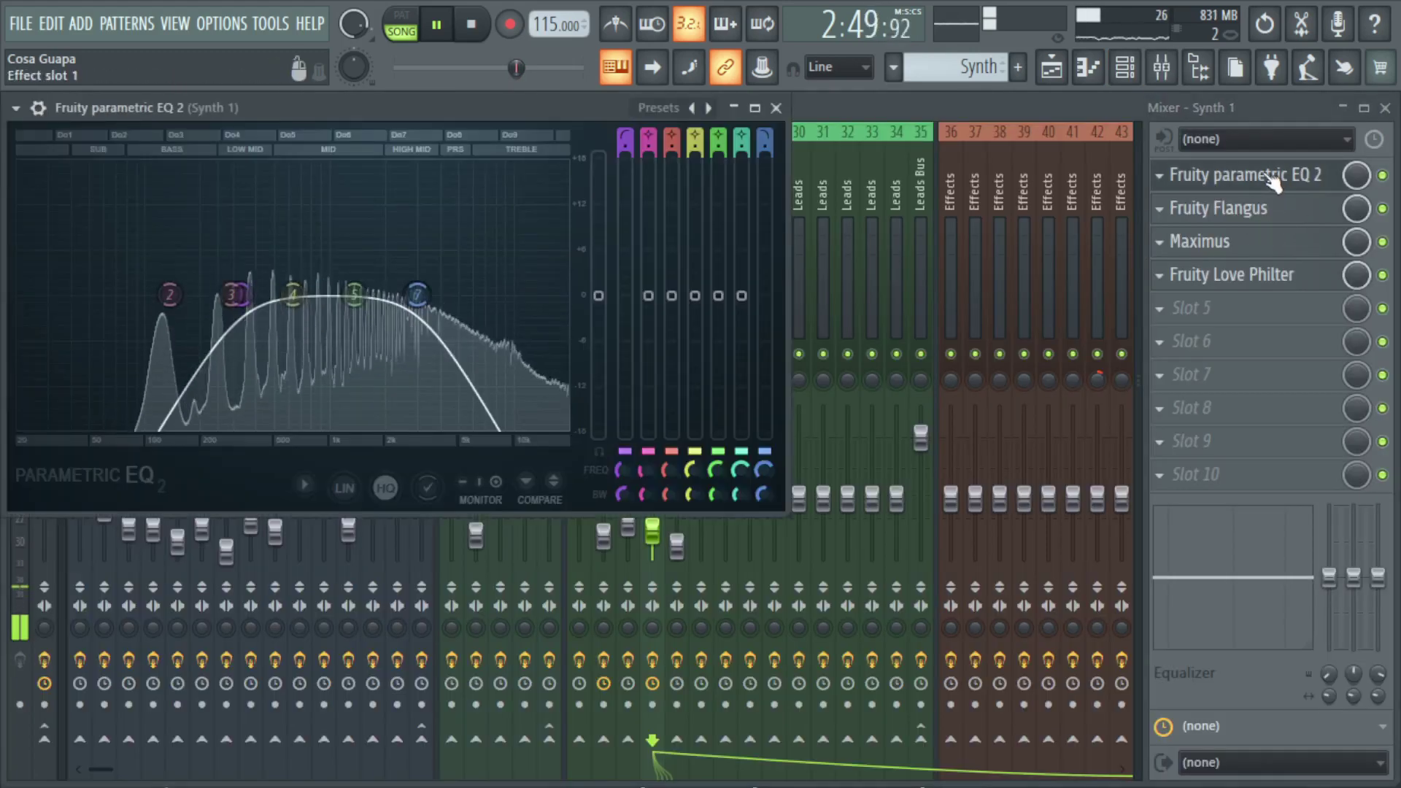
click(1271, 179)
click(1246, 213)
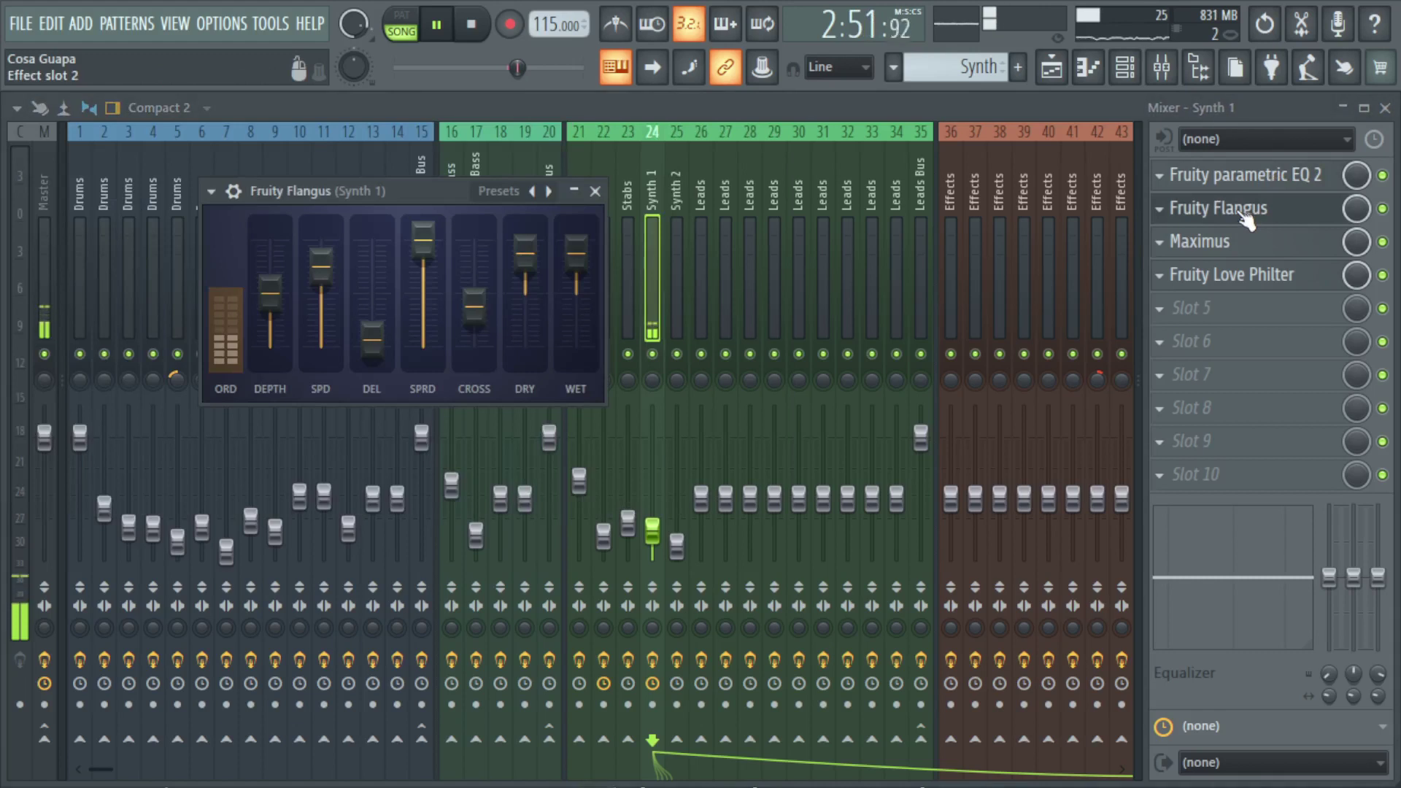
click(1246, 213)
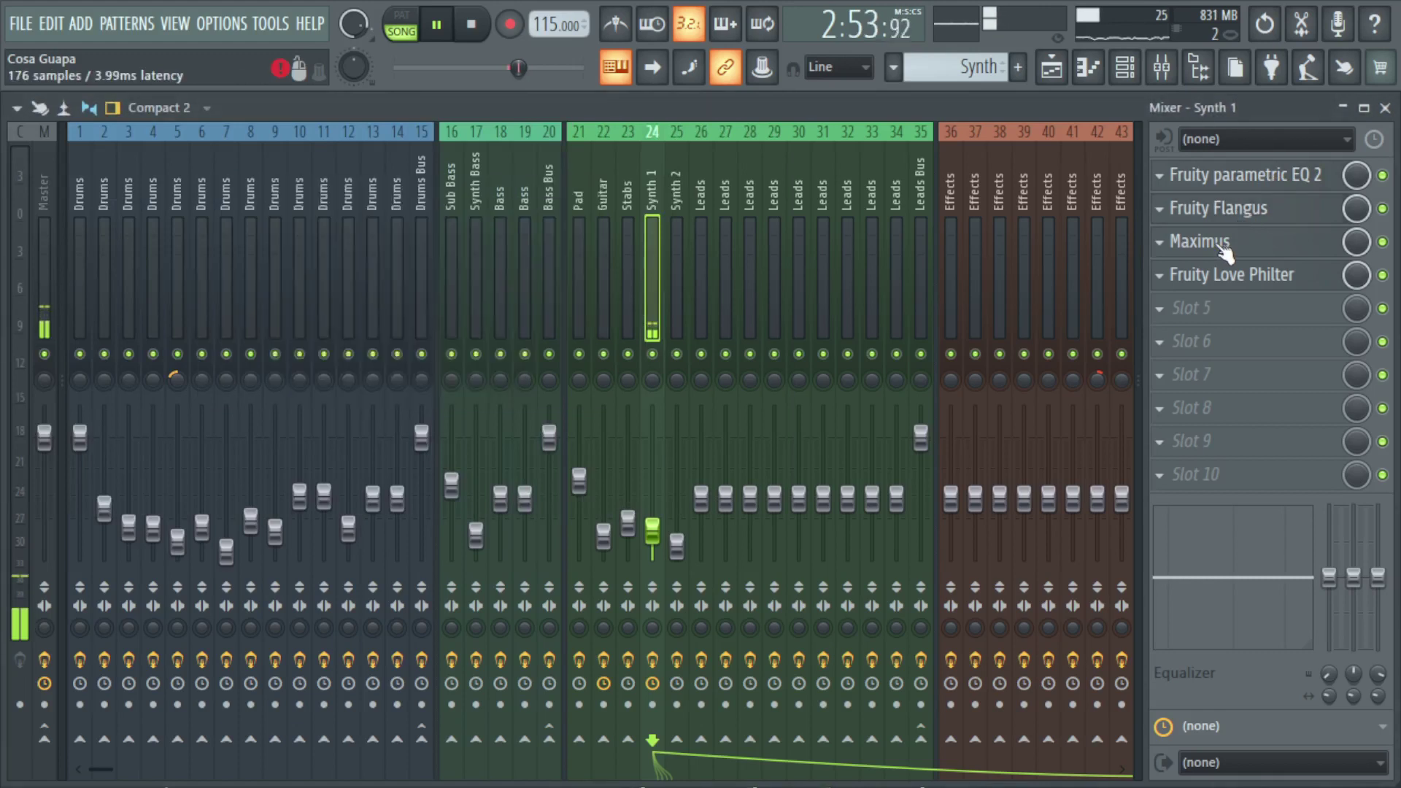
click(1226, 248)
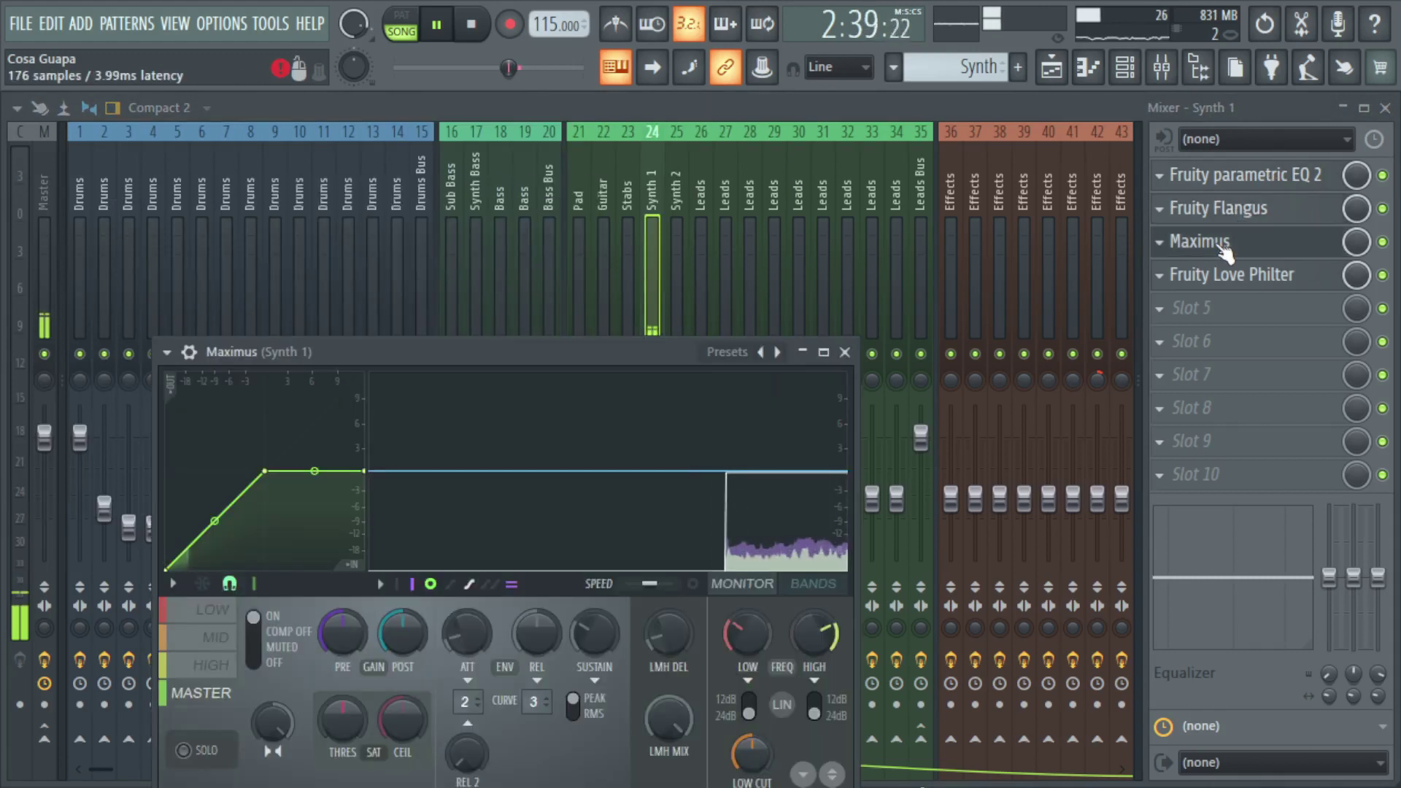
click(1226, 244)
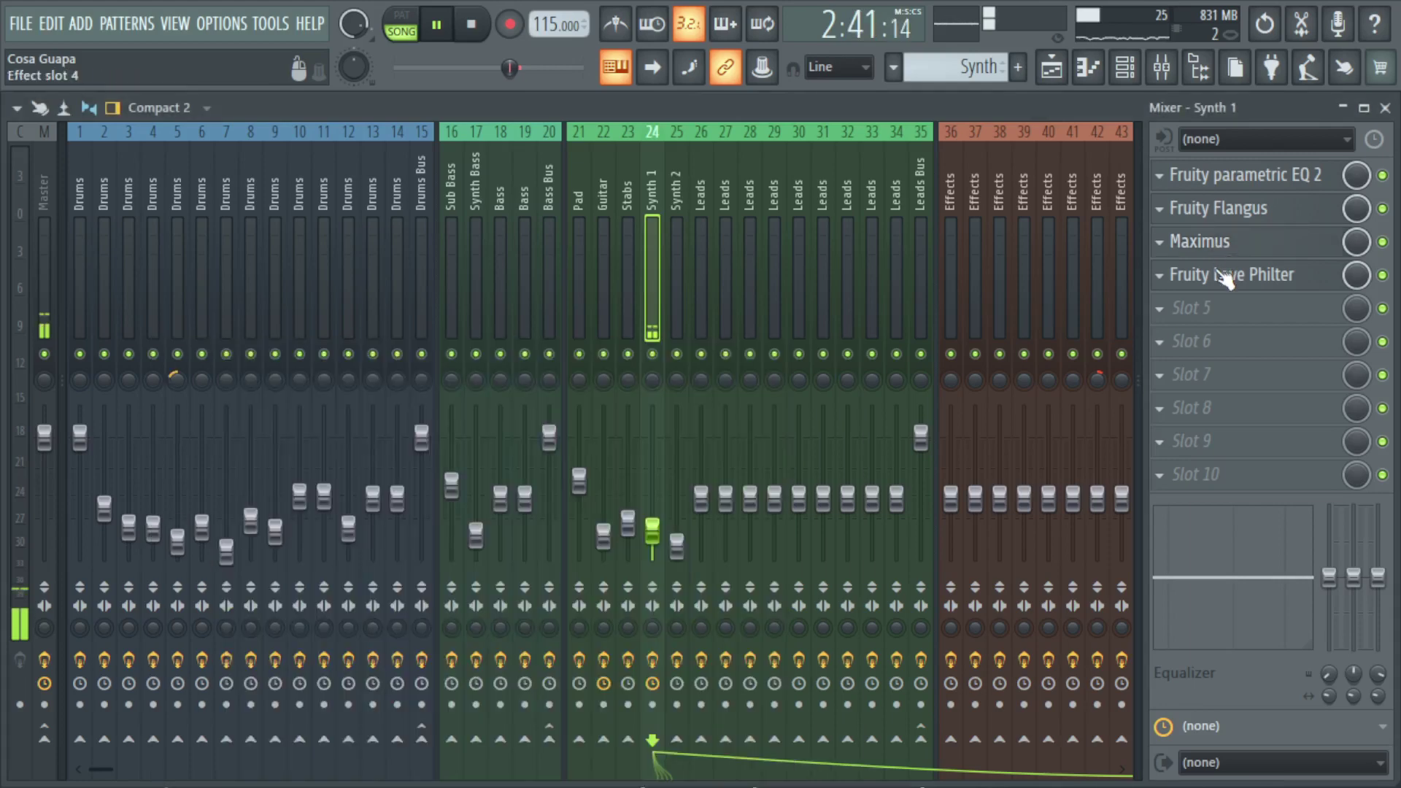
click(1225, 277)
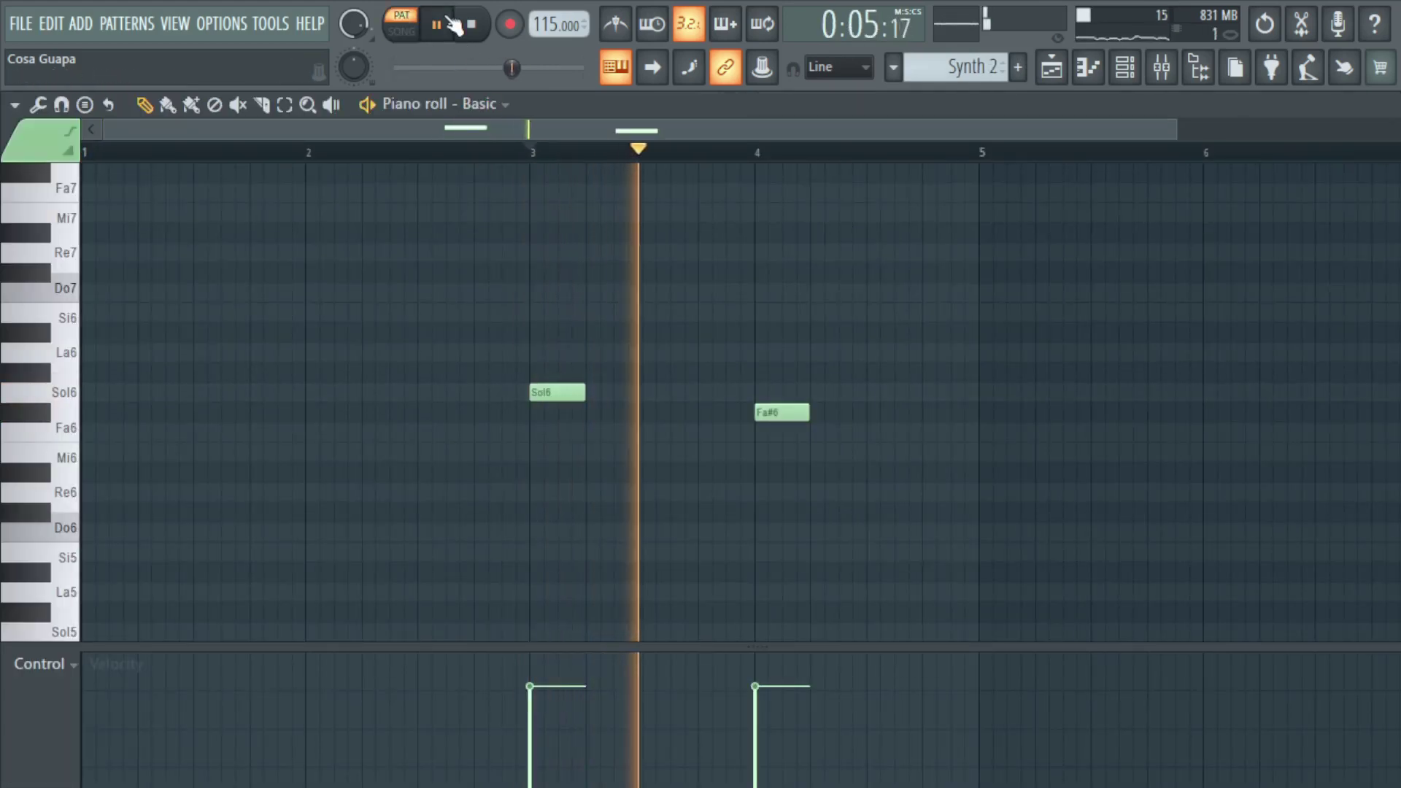
Step: Open the Basic Sytrus synth and inspect Fruity parametric EQ 2 and Fruity Reeverb 2 on the Synth 2 mixer track
click(1124, 67)
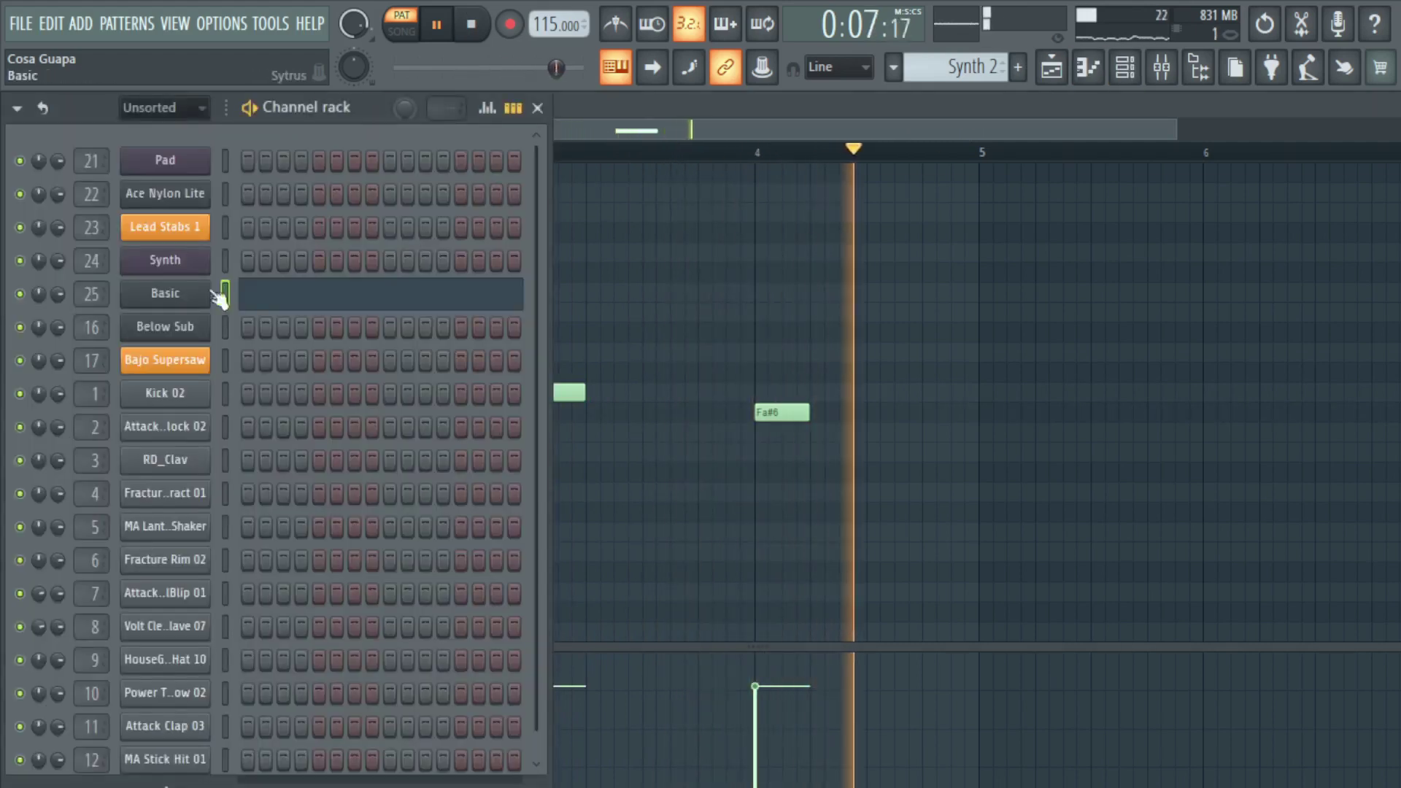
click(222, 295)
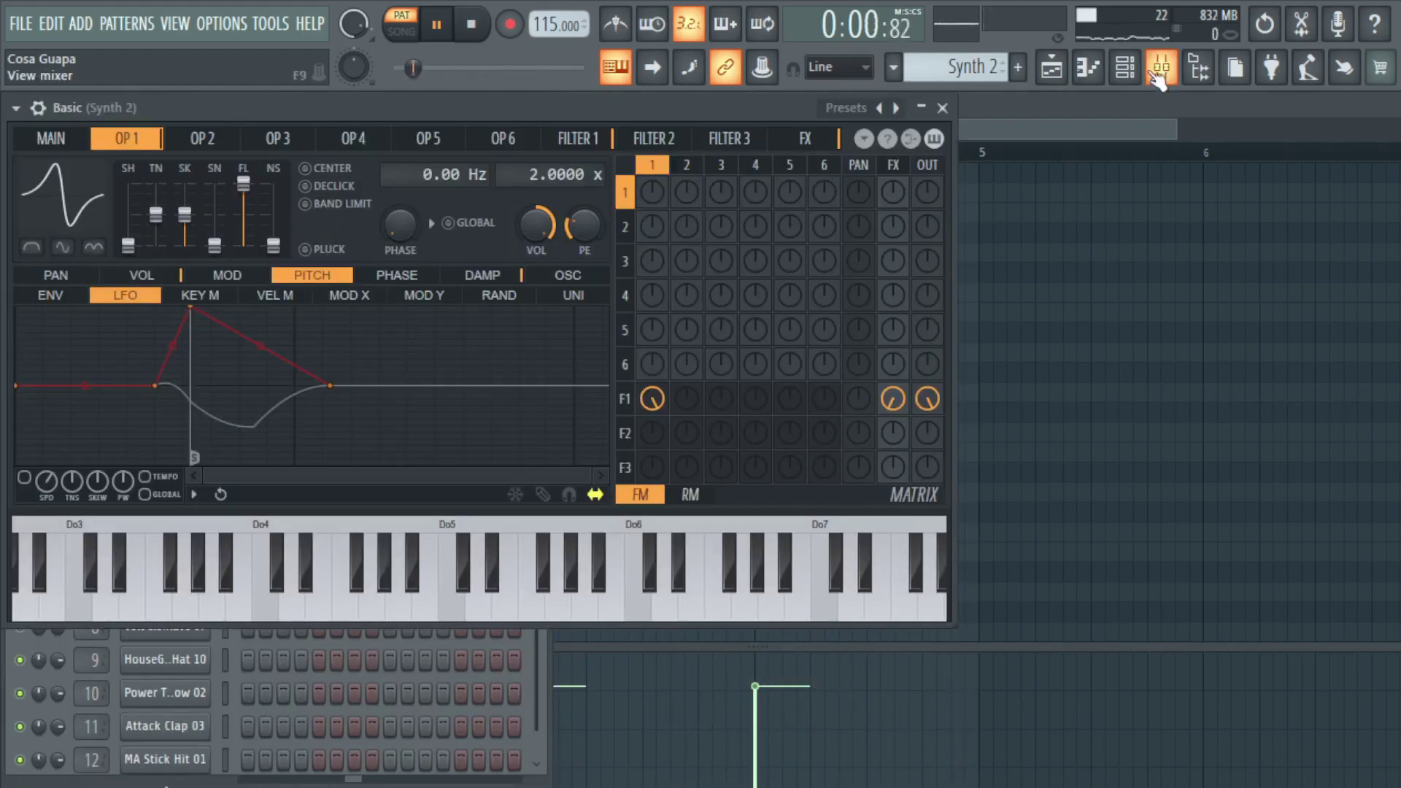
click(1163, 73)
click(1263, 181)
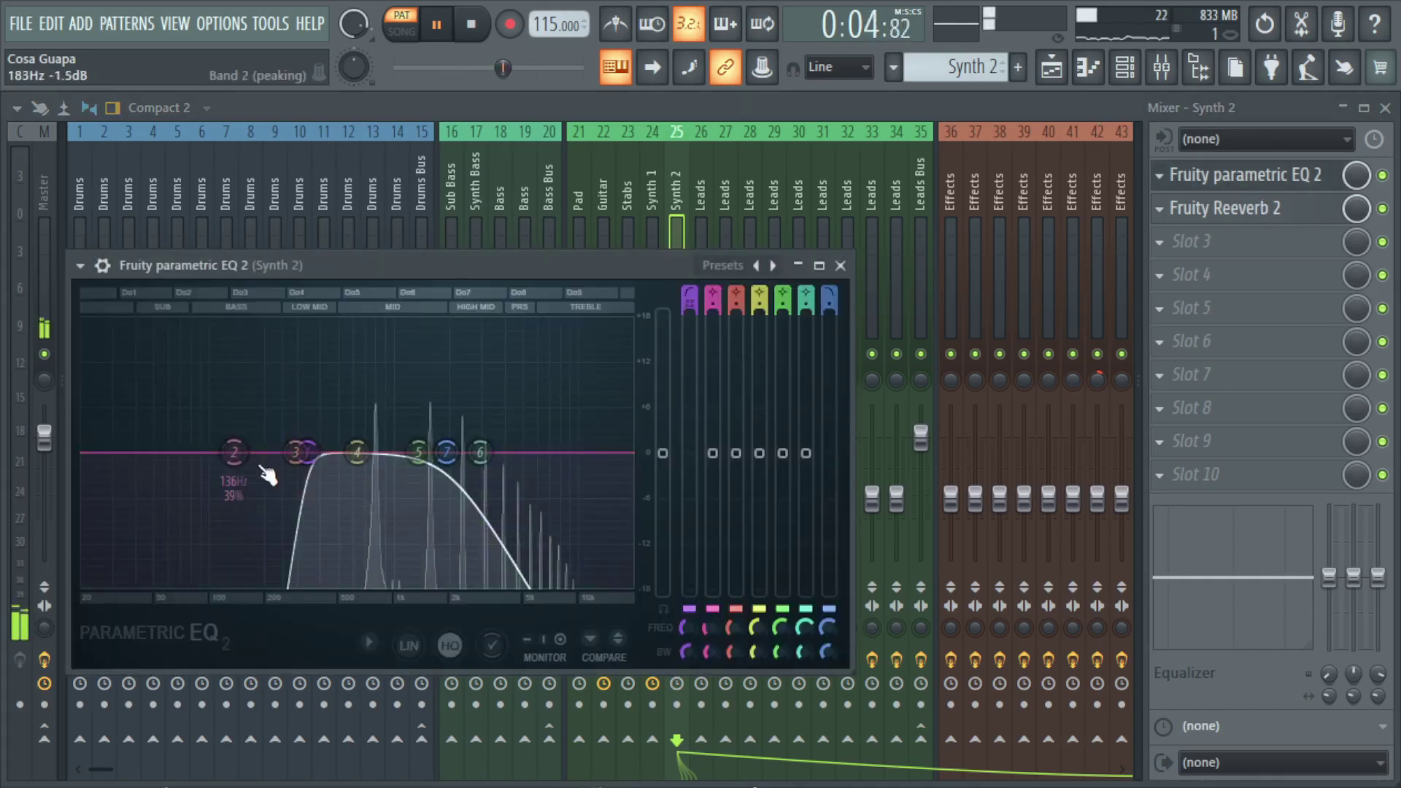
click(1224, 173)
click(1223, 210)
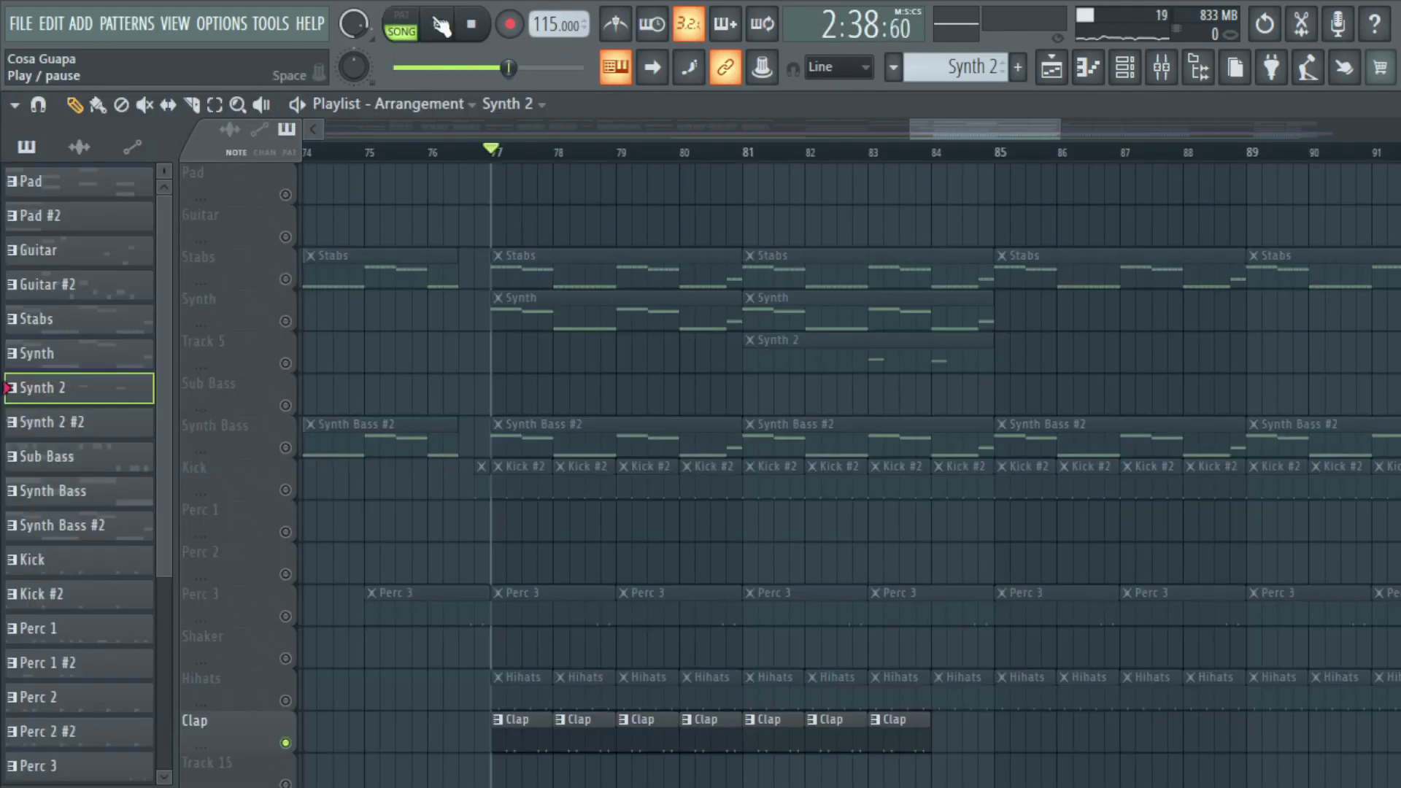
Step: Listen to the soloed Clap track from bar 77 and view the routing of the Sidechain mixer tracks
click(441, 26)
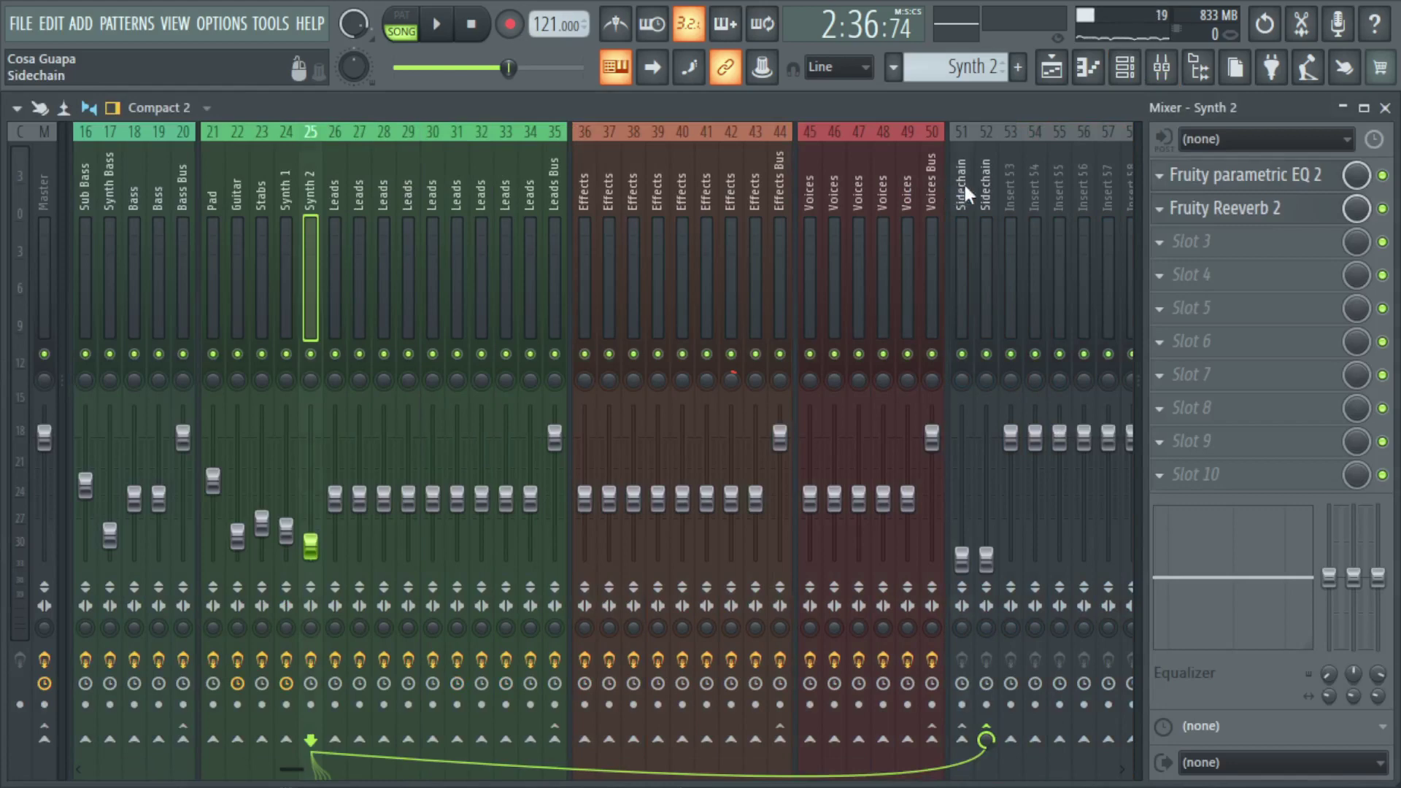
click(965, 193)
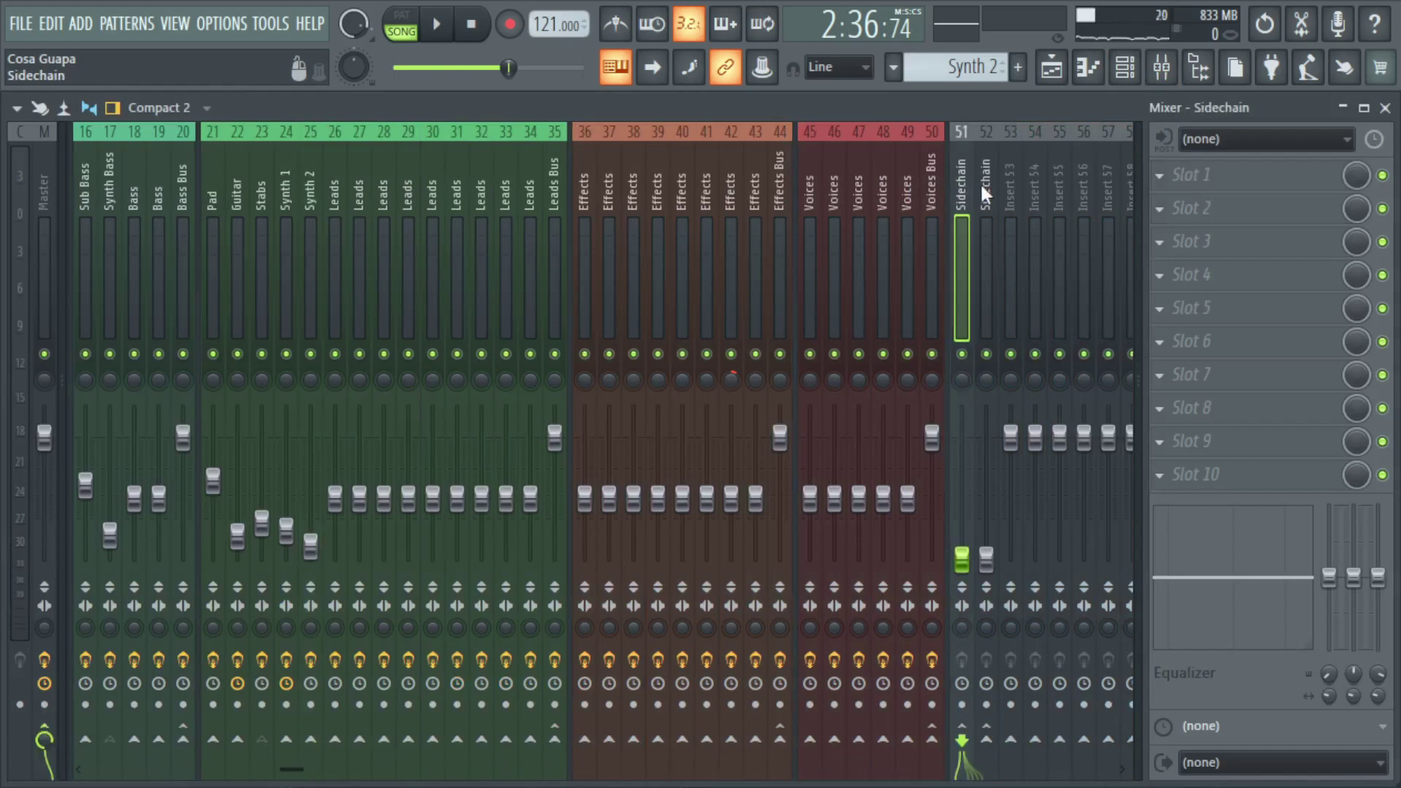
click(1385, 108)
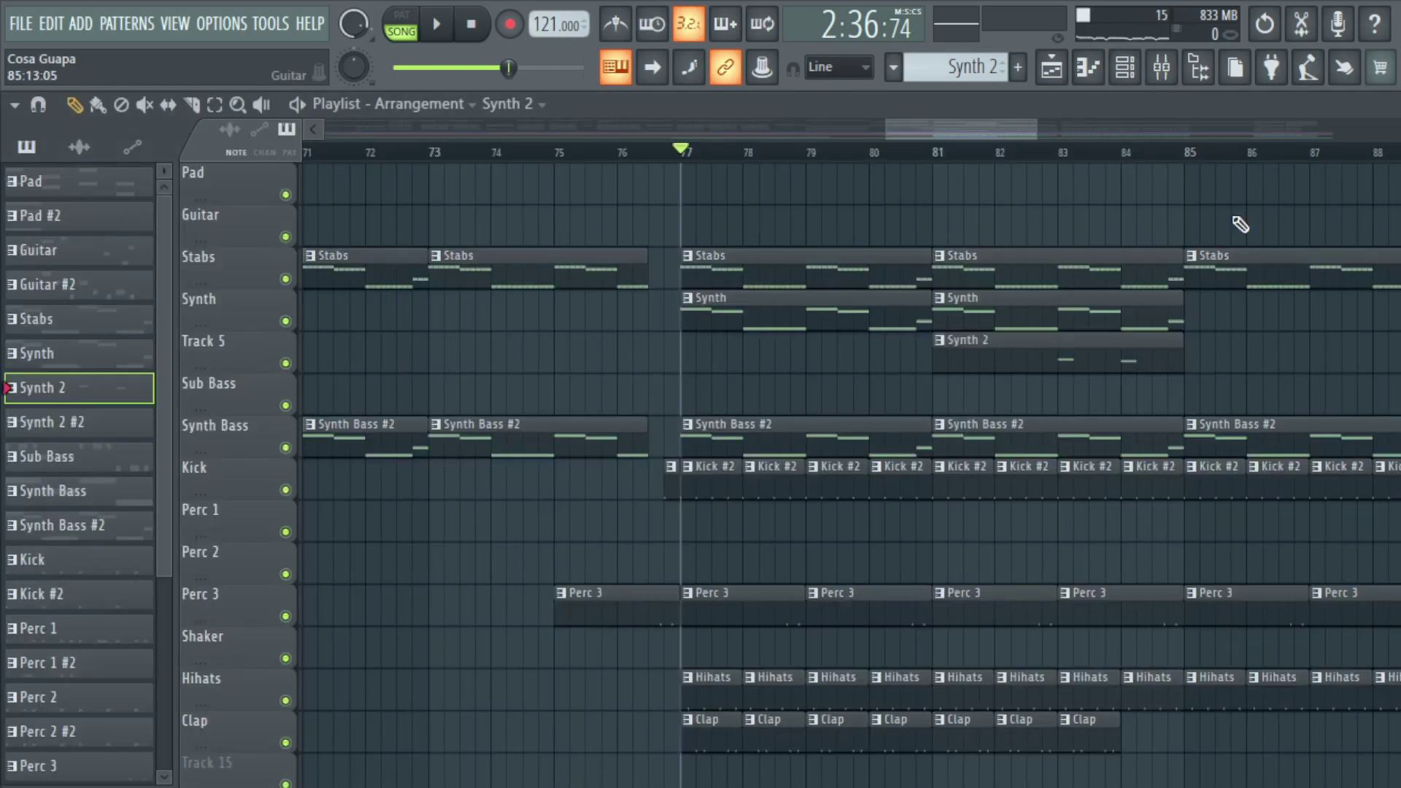
Step: Isolate the Stabs, Synth and Synth Bass playlist tracks with the automation on Tracks 19 and 20, and play from bar 77
scroll(1168, 328, down, 9)
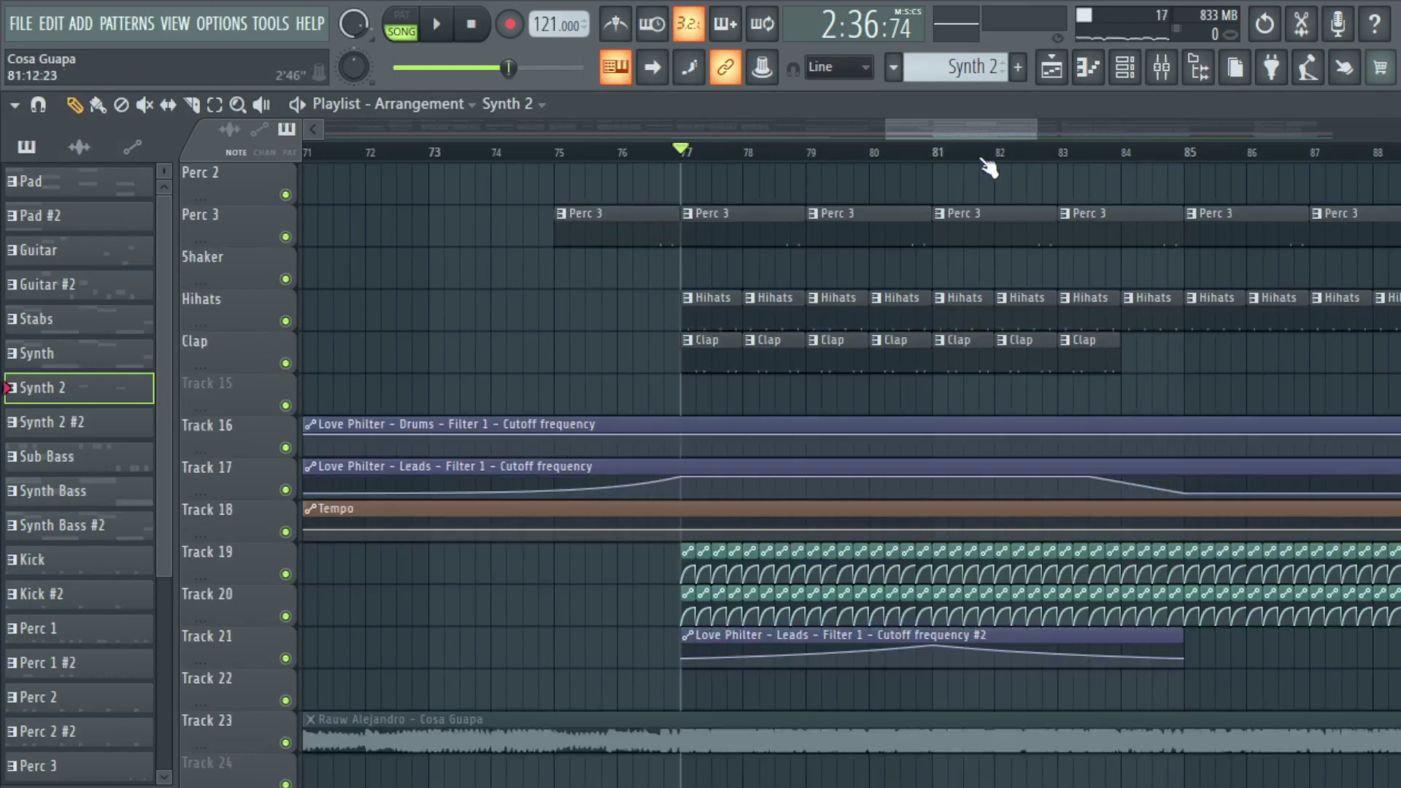
scroll(944, 231, up, 1)
ctrl+scroll(944, 232, up, 2)
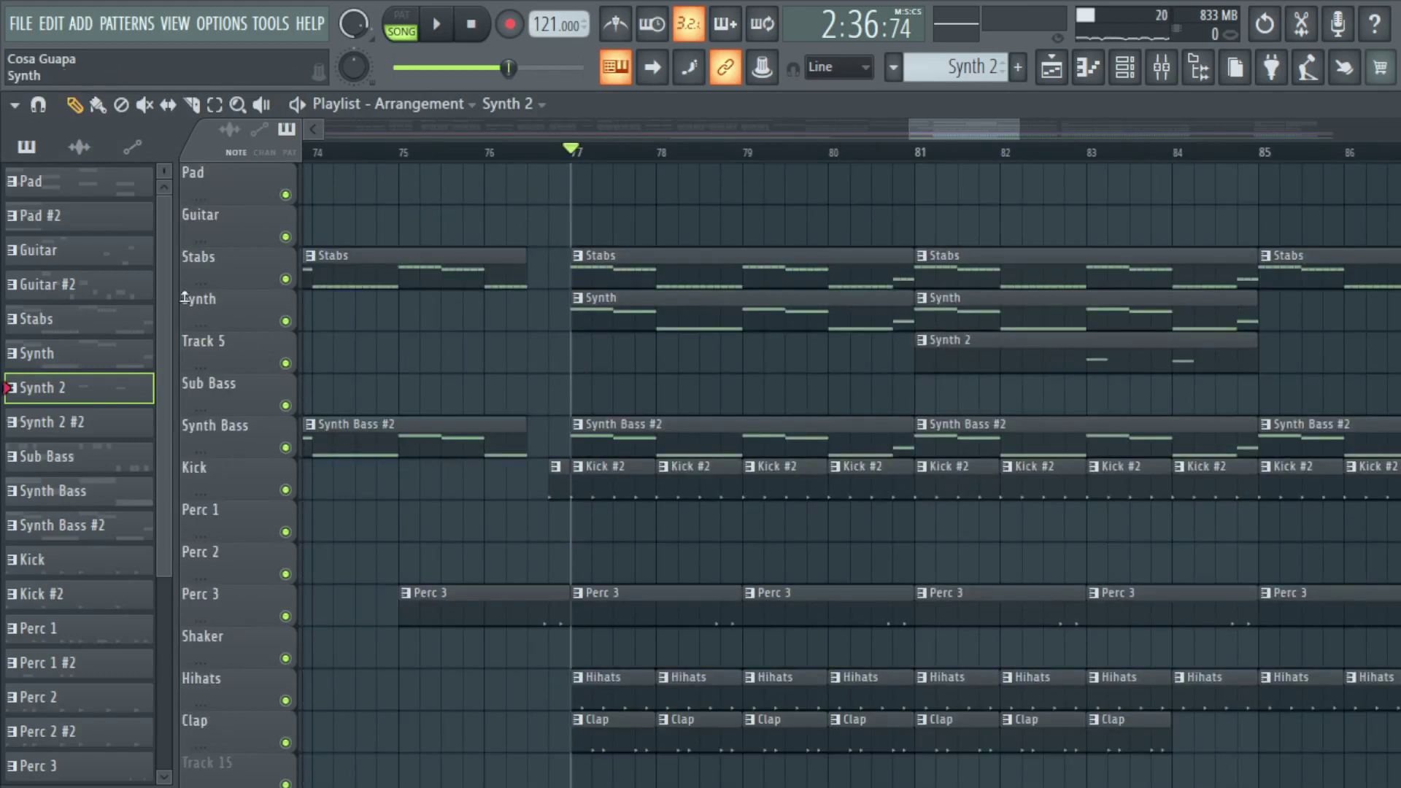
ctrl+click(286, 278)
click(286, 321)
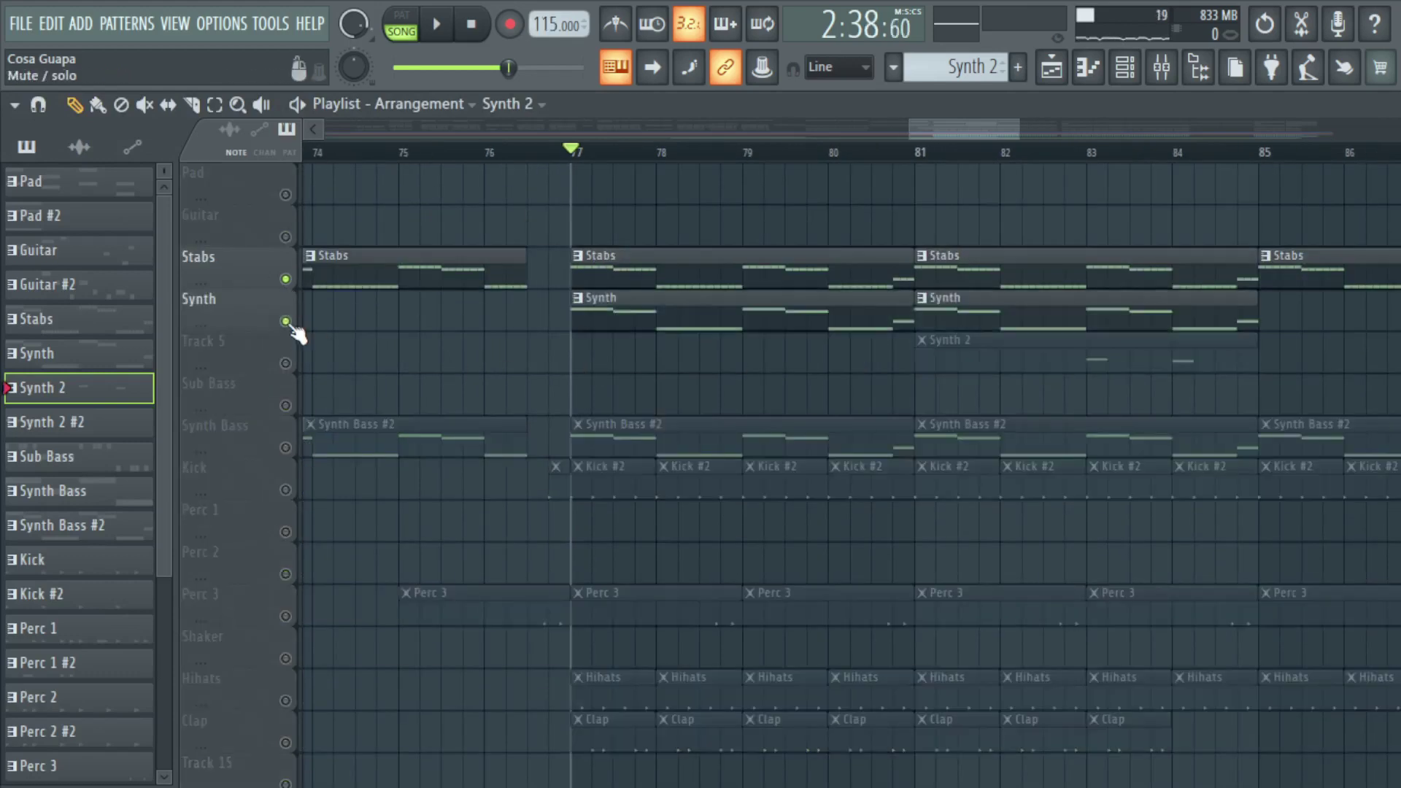
click(285, 447)
scroll(421, 497, down, 3)
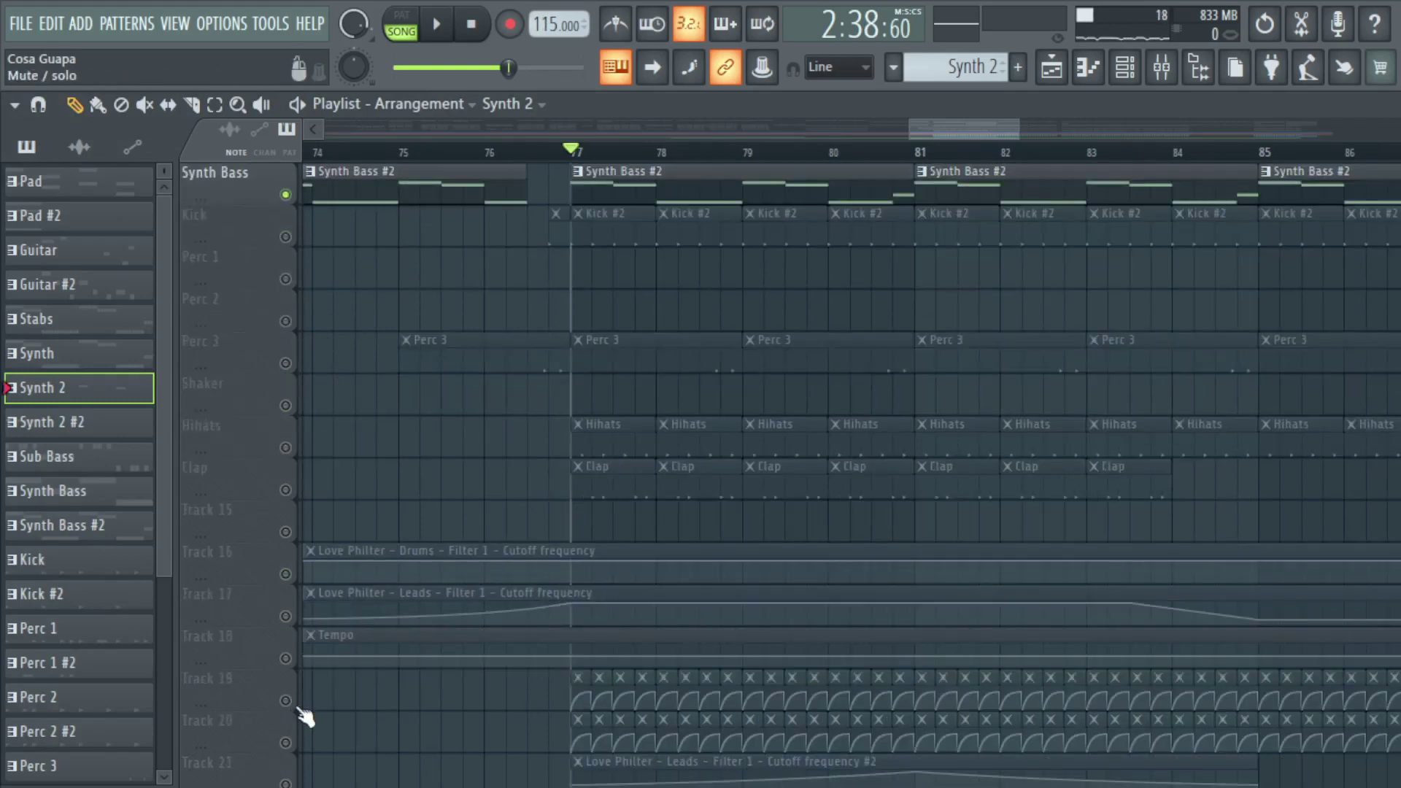
click(285, 700)
click(285, 742)
click(443, 27)
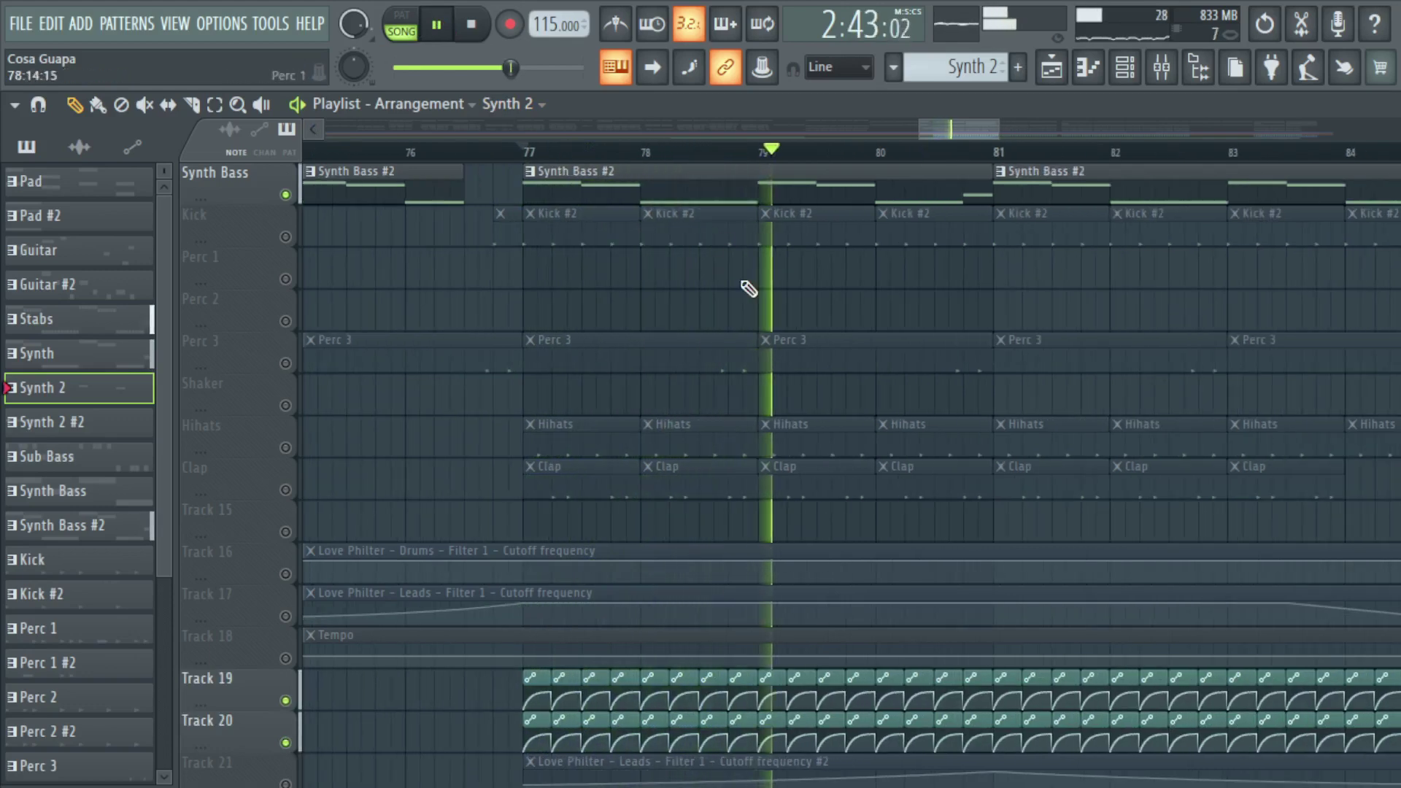
Step: Examine the automated Sidechain faders on mixer tracks 51 and 52 while the isolated playlist tracks play
scroll(750, 291, up, 4)
scroll(735, 271, down, 4)
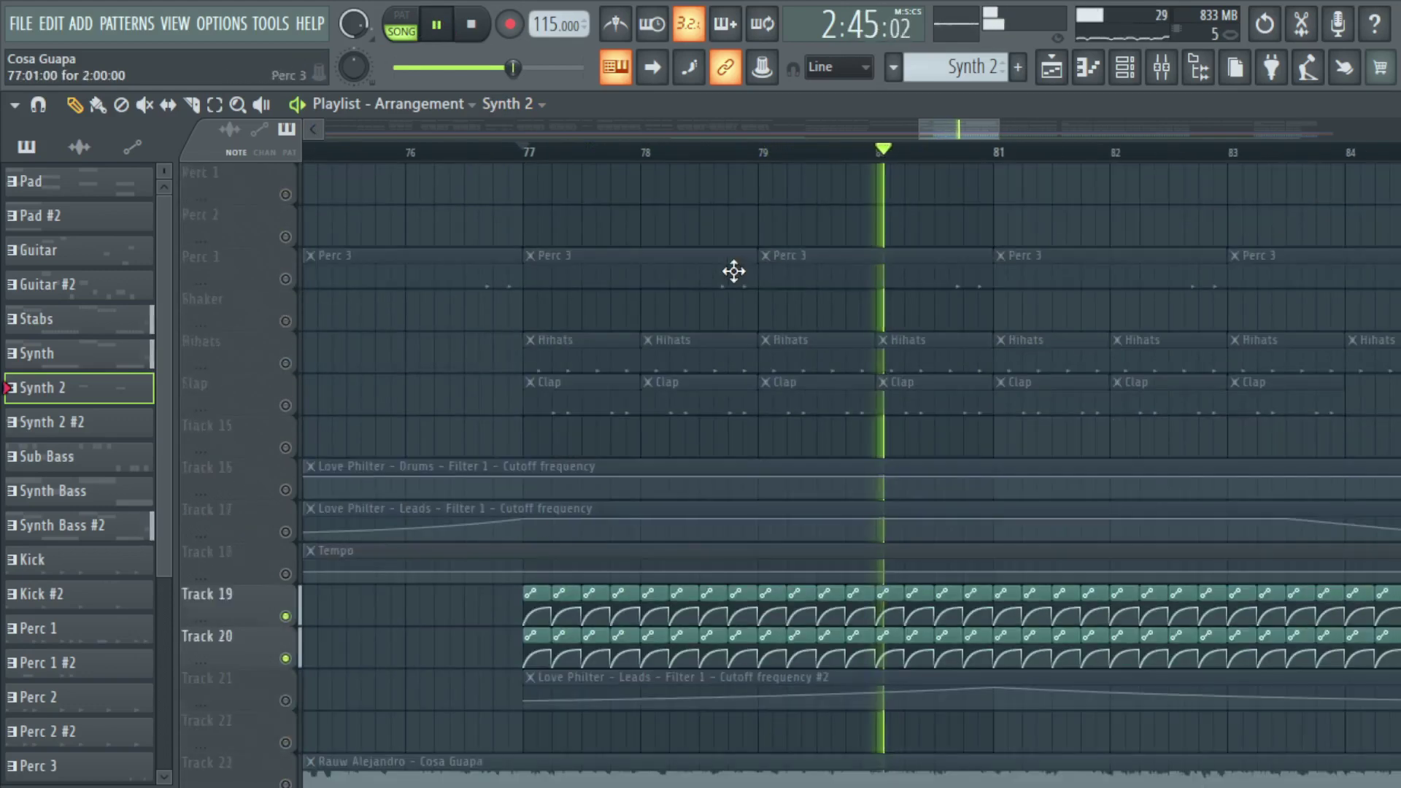
click(1161, 67)
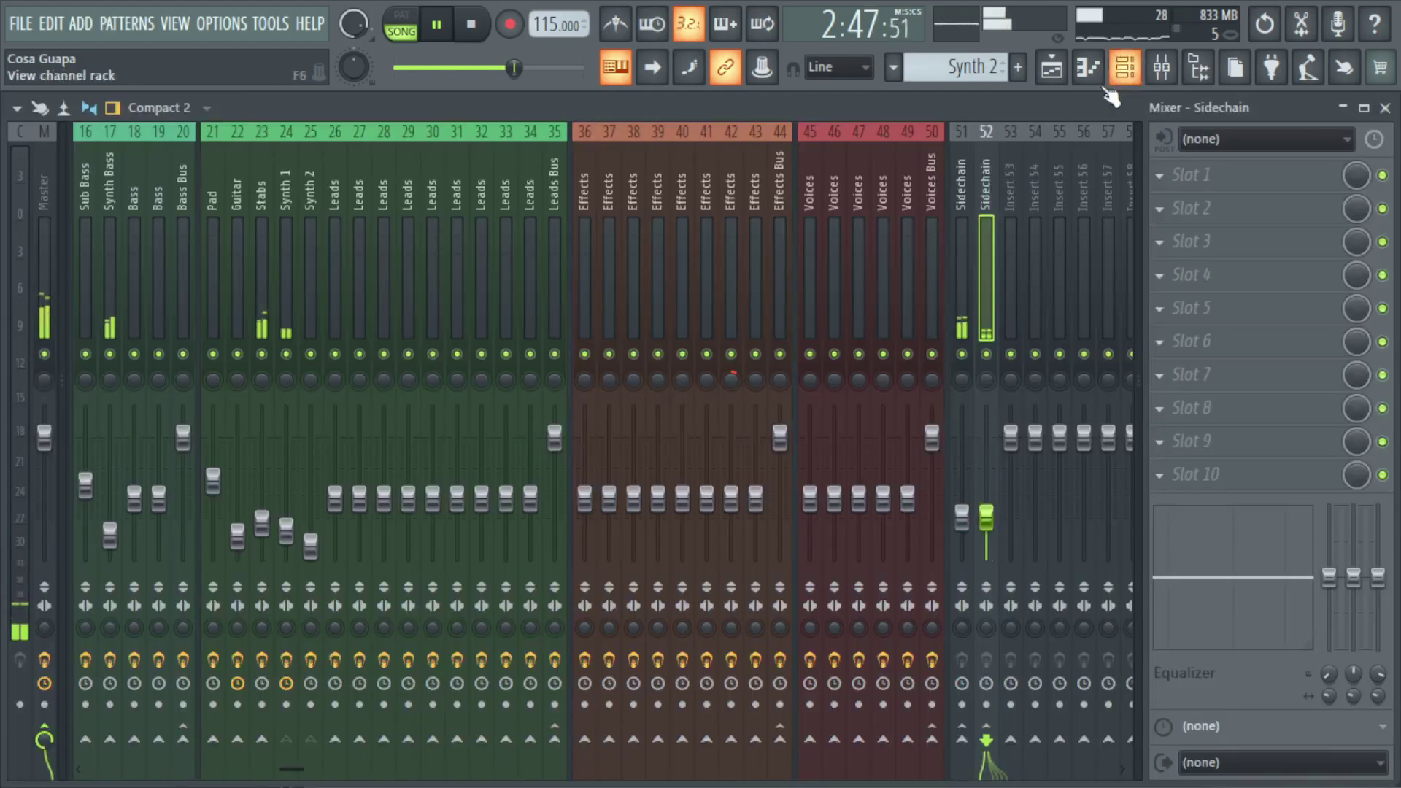
click(980, 200)
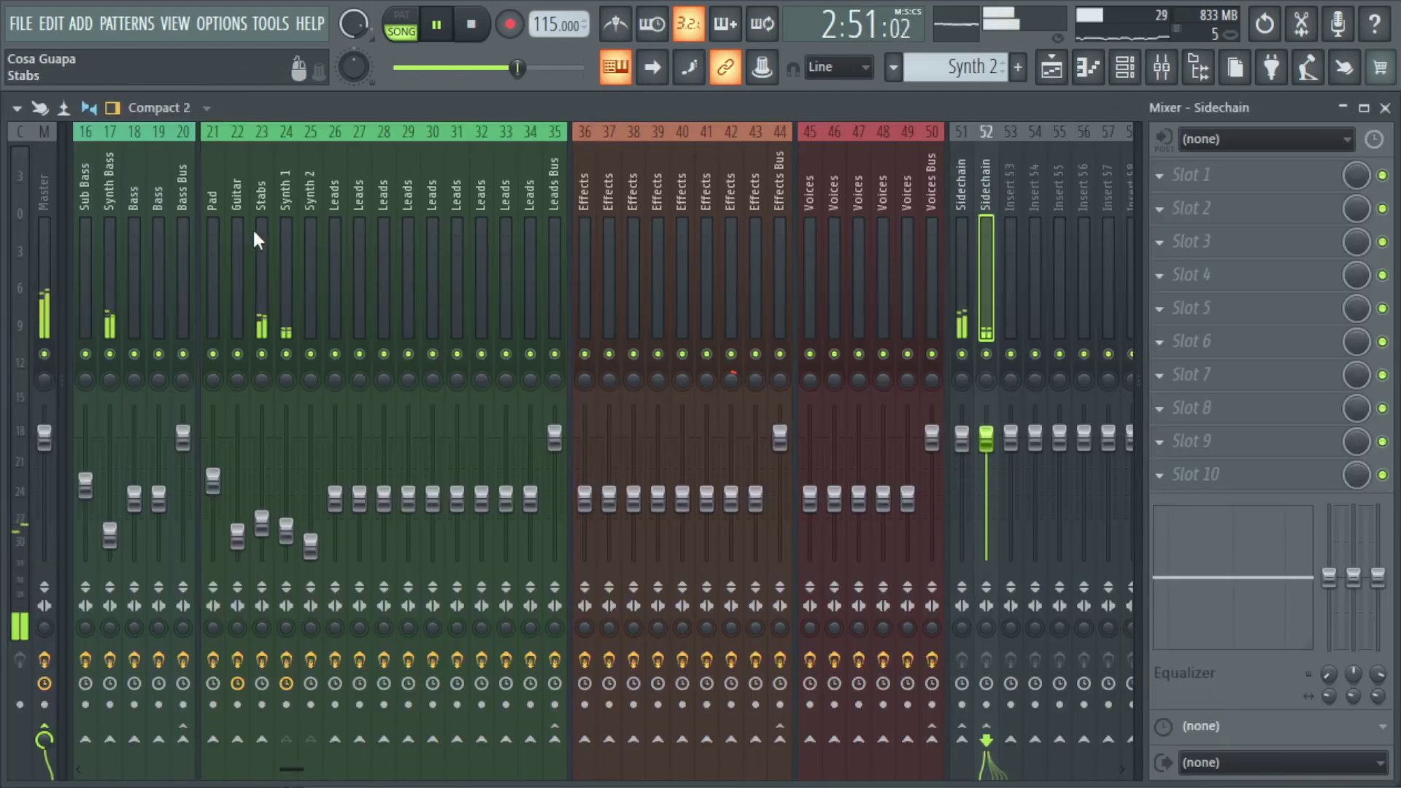